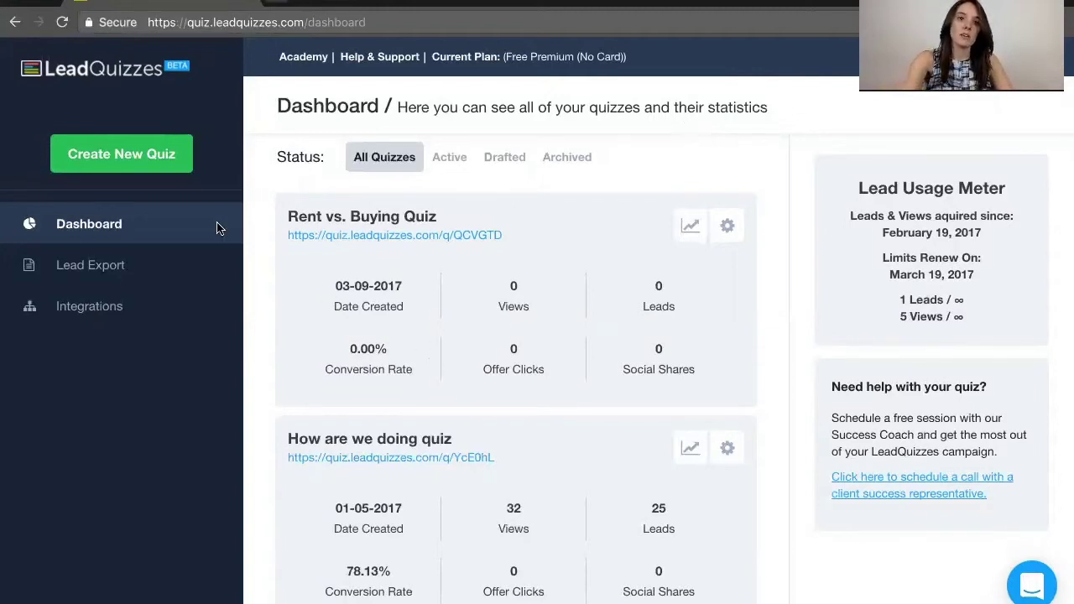
Step: Create a new quiz from the template "Should I Keep Renting or Buy My First Home?", checking the available industry filters
left_click(123, 159)
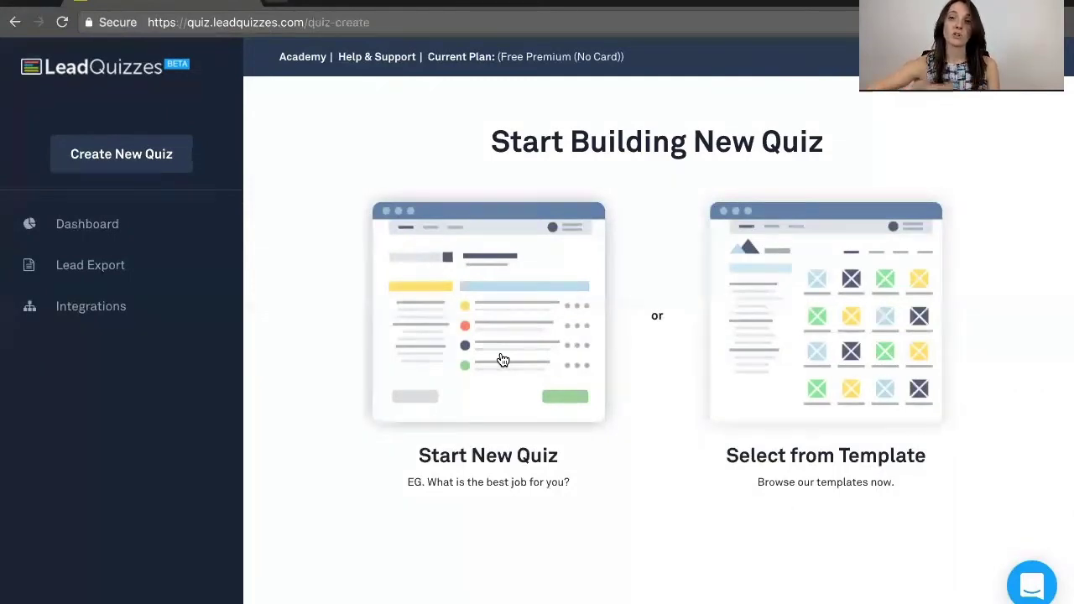
left_click(849, 342)
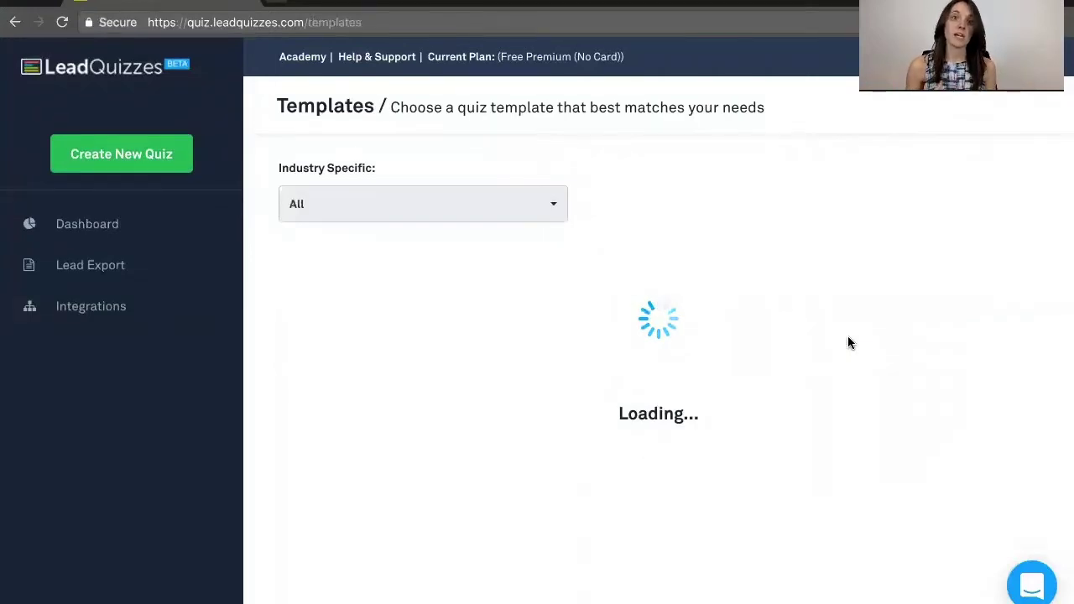
mouse_move(848, 342)
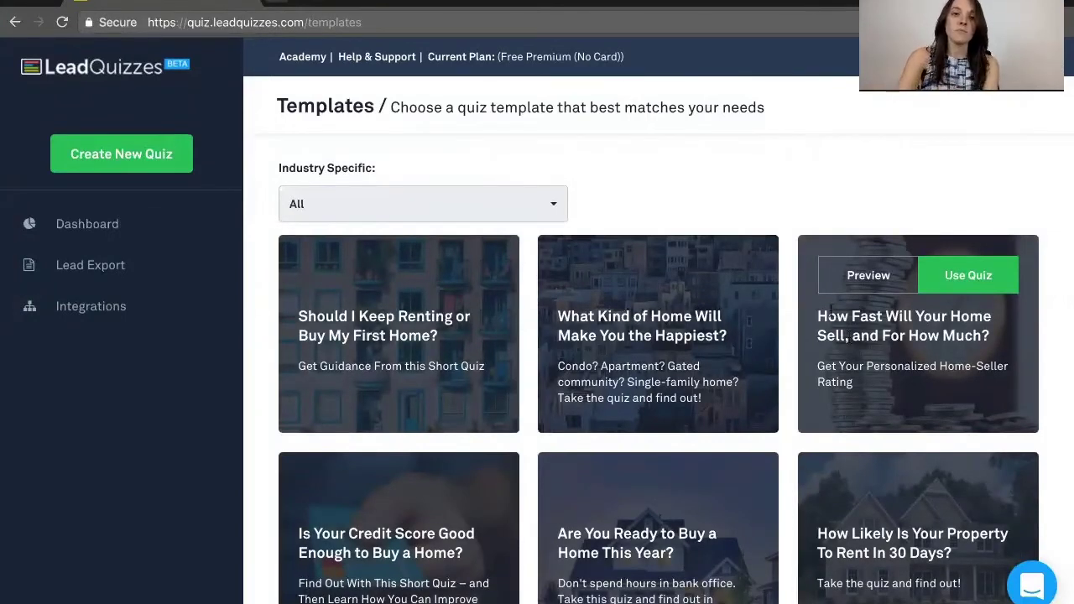
left_click(467, 204)
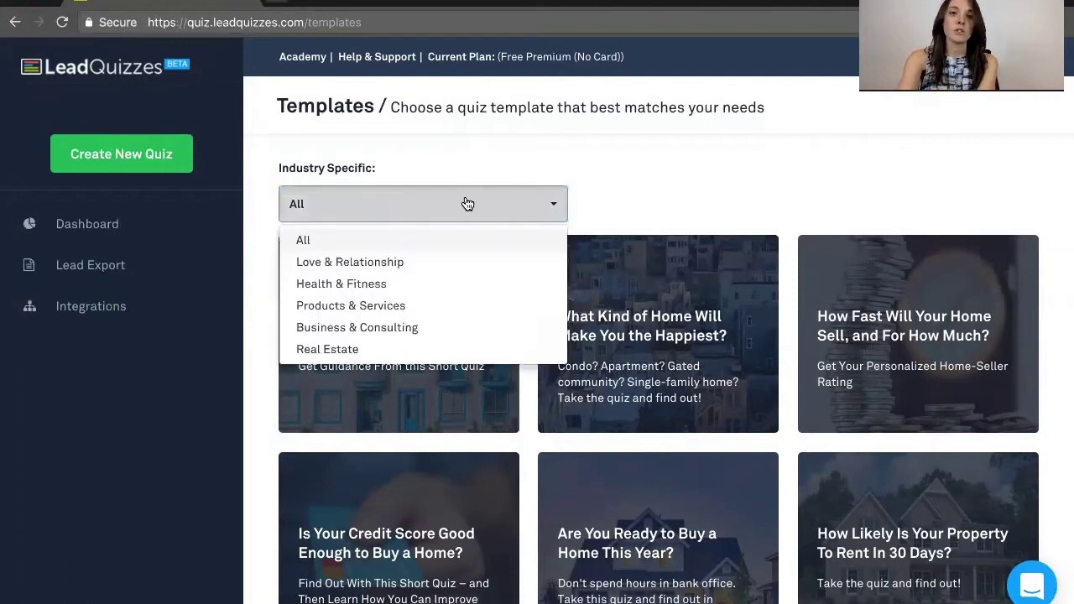
left_click(426, 168)
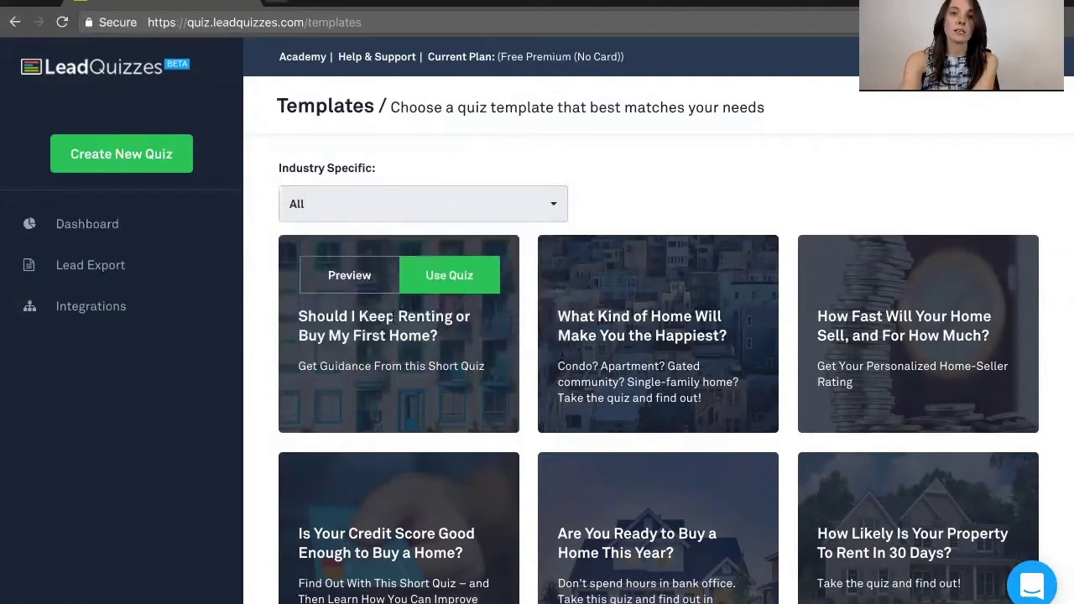
left_click(425, 287)
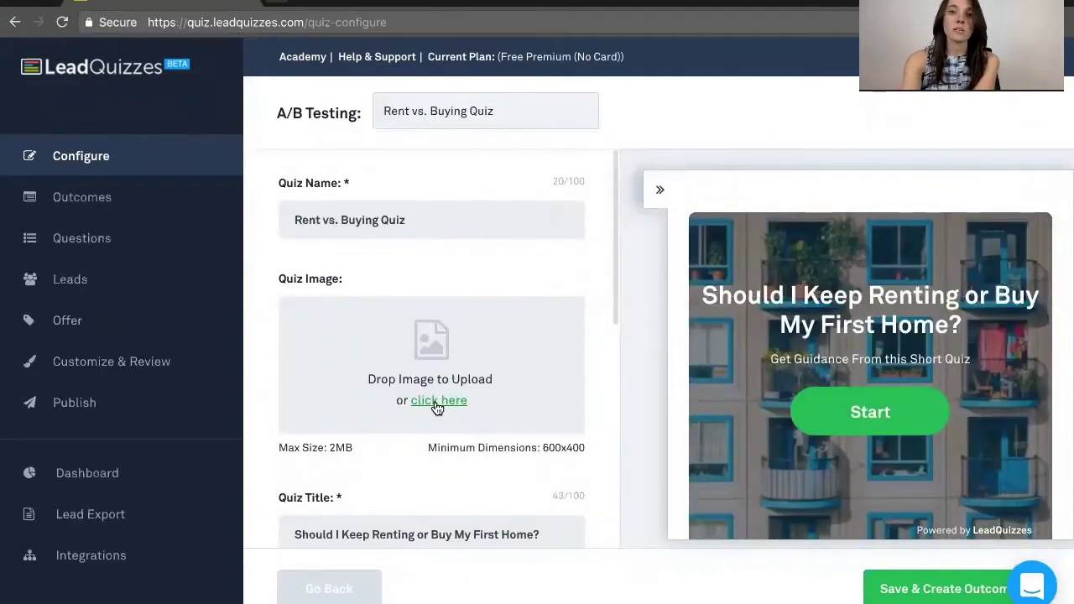
Step: Review the quiz configuration, from name, image, title and description to call to action, social sharing, start page, integration and segmentation
scroll(437, 408, "down", 1)
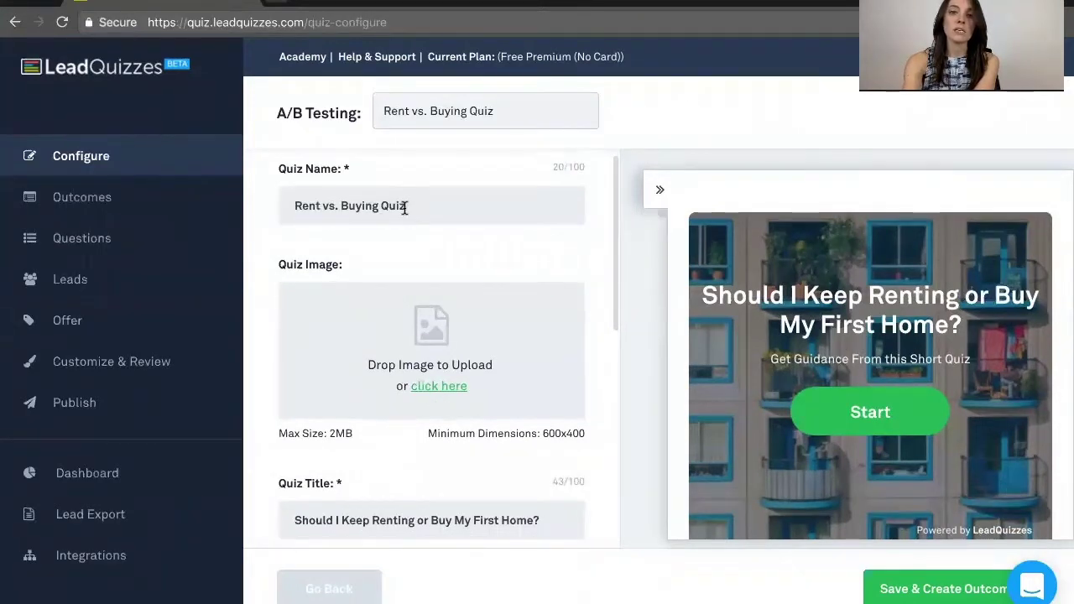
scroll(405, 208, "down", 3)
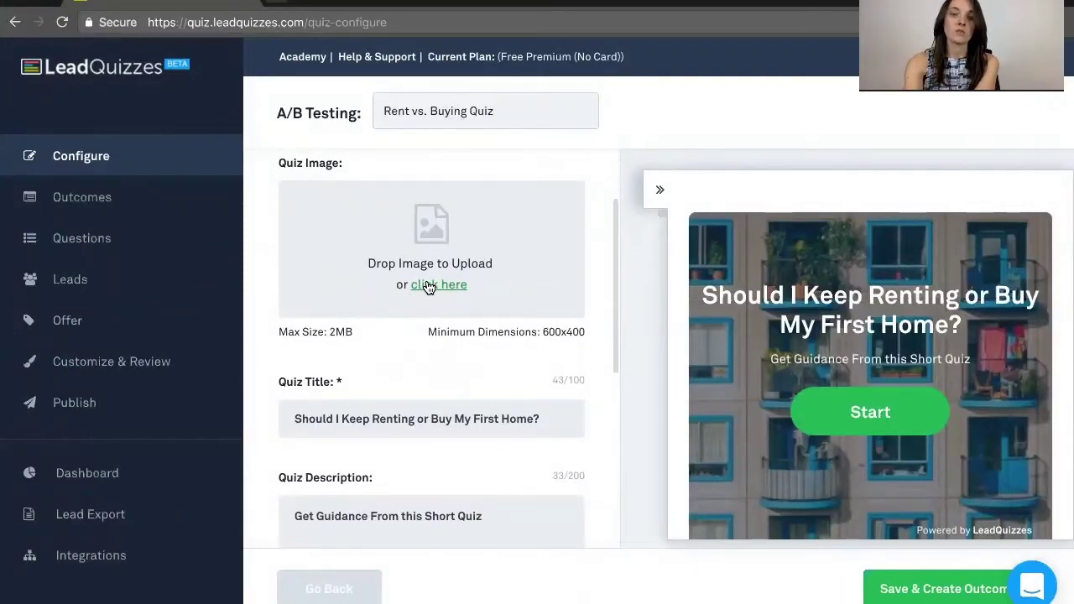
scroll(417, 331, "down", 3)
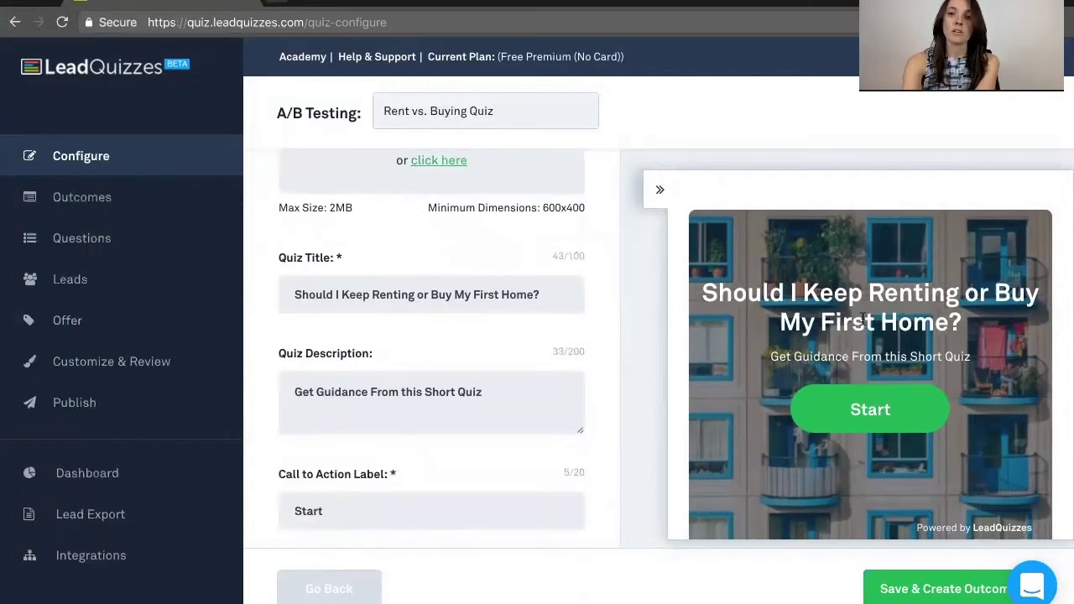
scroll(862, 317, "down", 2)
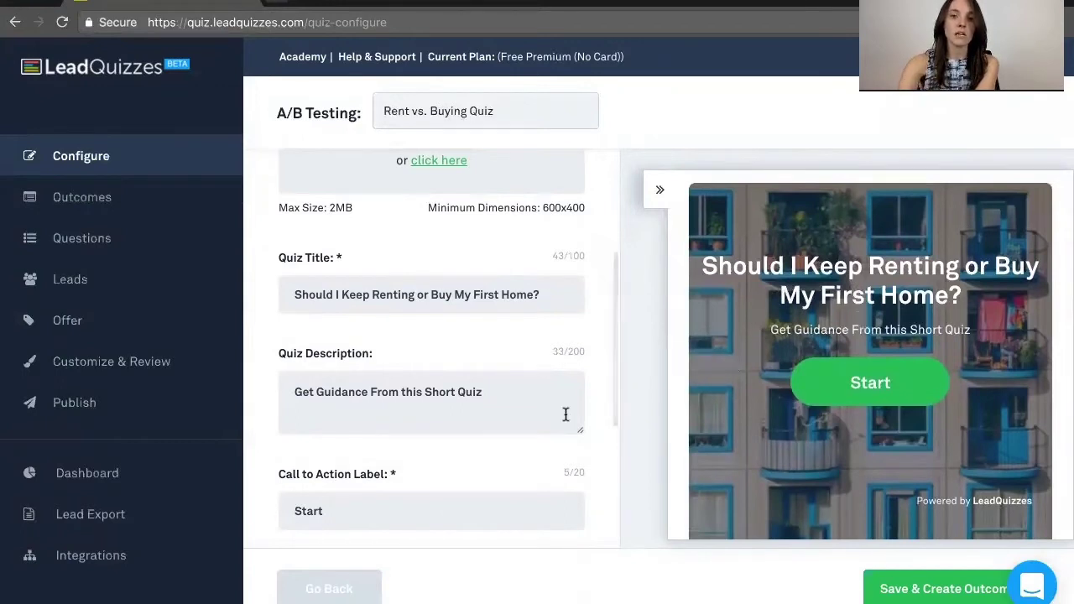
scroll(486, 402, "down", 1)
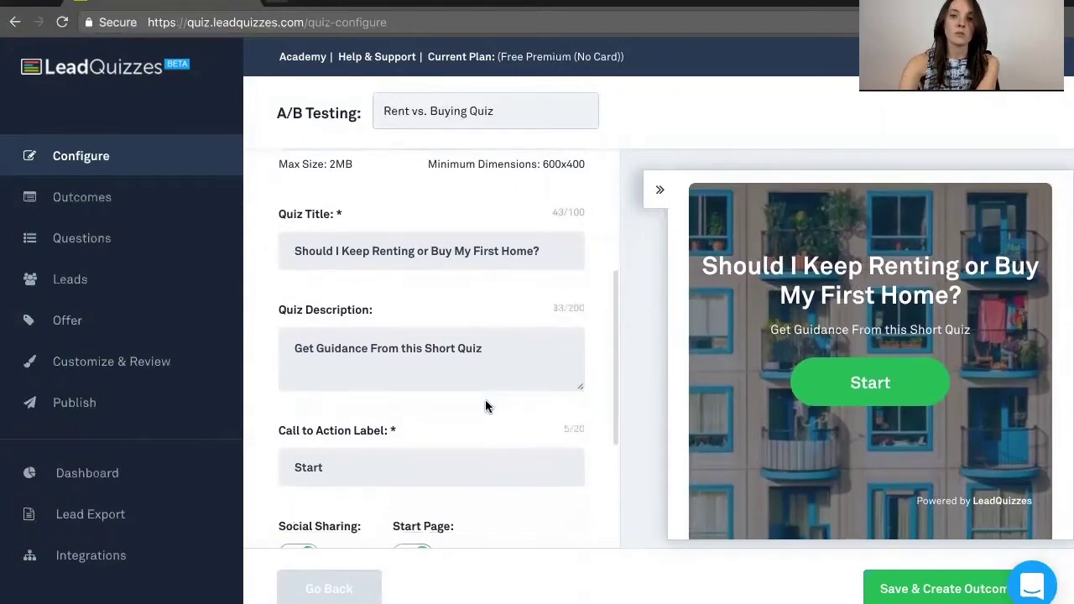
scroll(438, 416, "down", 1)
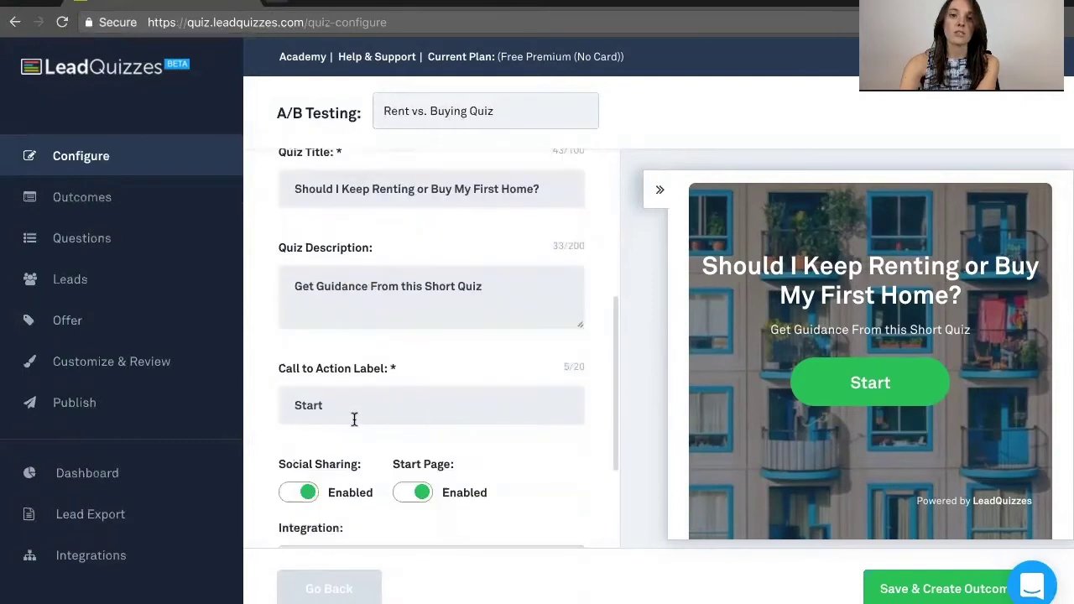
scroll(354, 419, "down", 2)
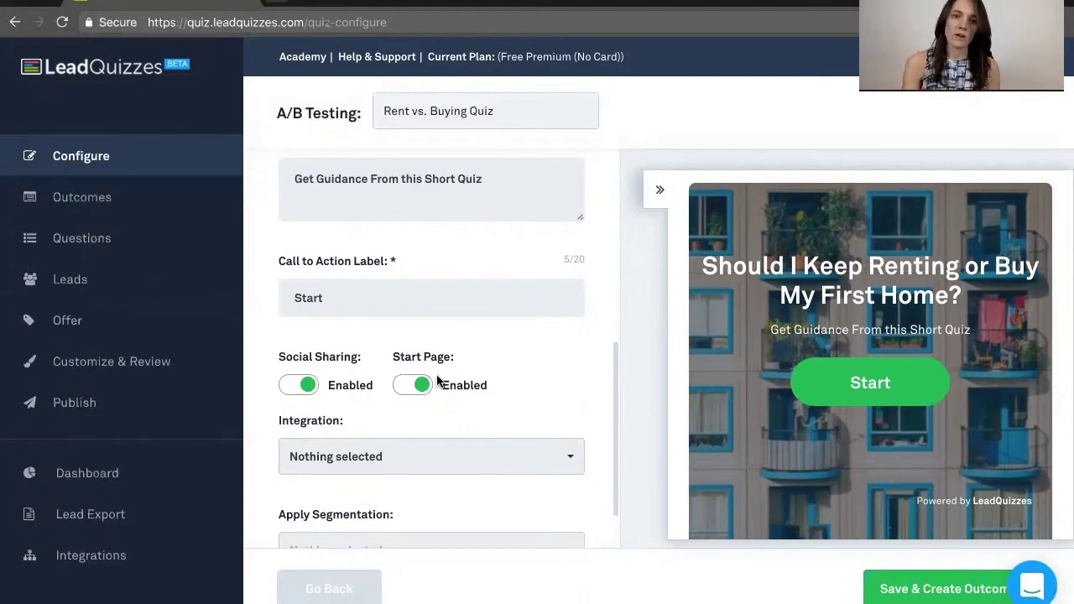
scroll(501, 391, "down", 2)
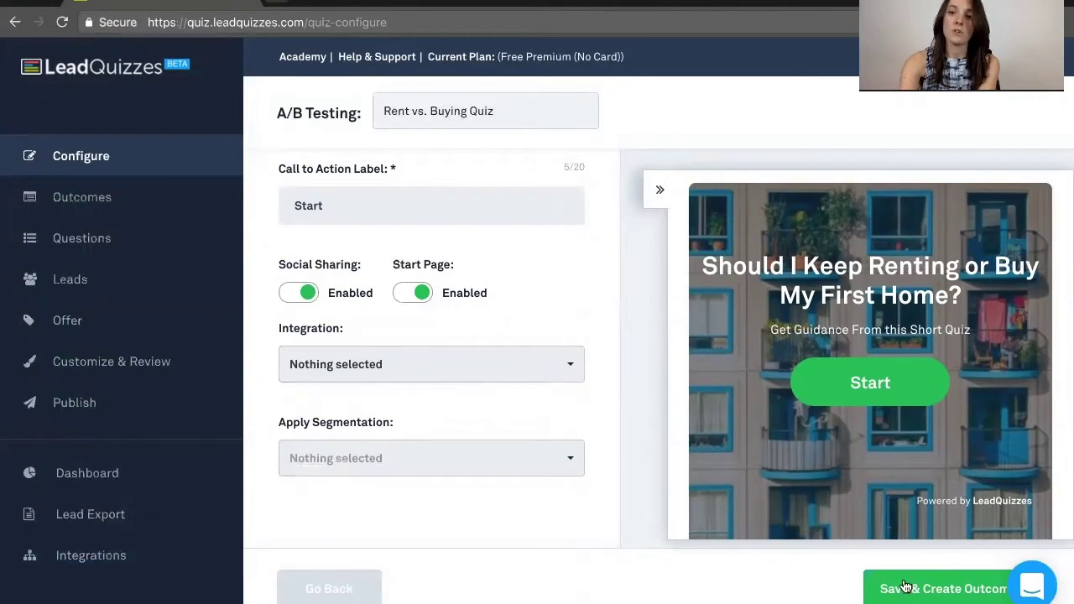
Step: Open the "Keep renting" outcome, read through its preview and check which outcome types are available
left_click(102, 210)
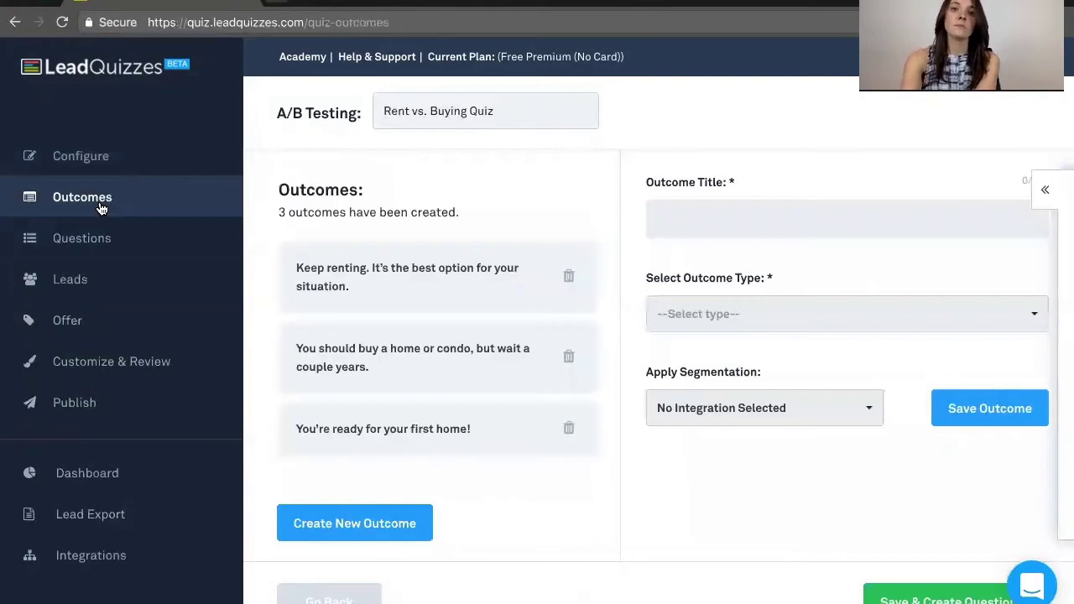
left_click(402, 290)
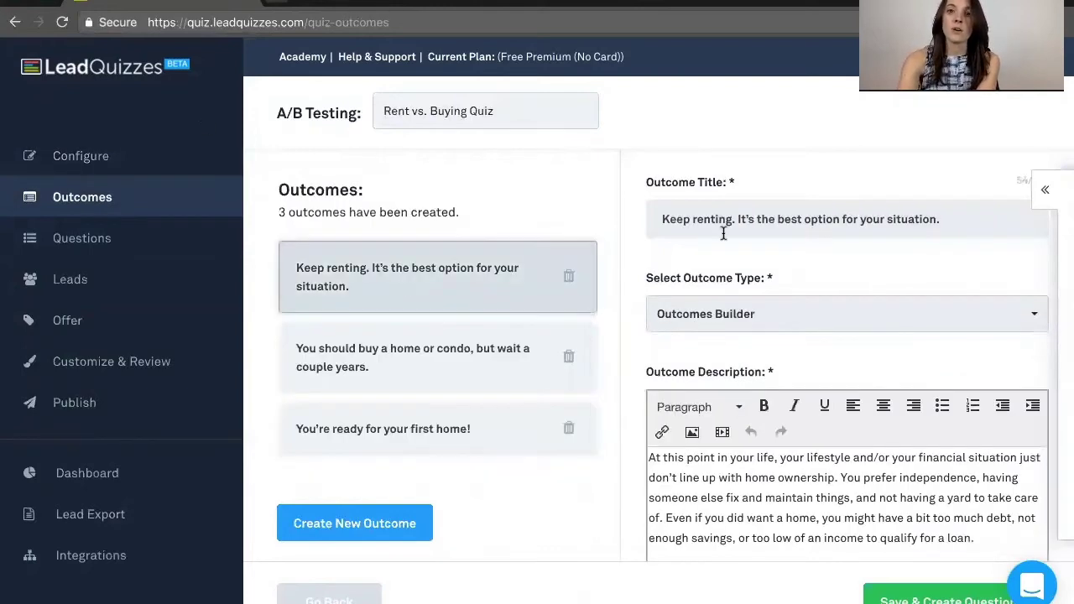
left_click(1044, 195)
scroll(961, 271, "down", 1)
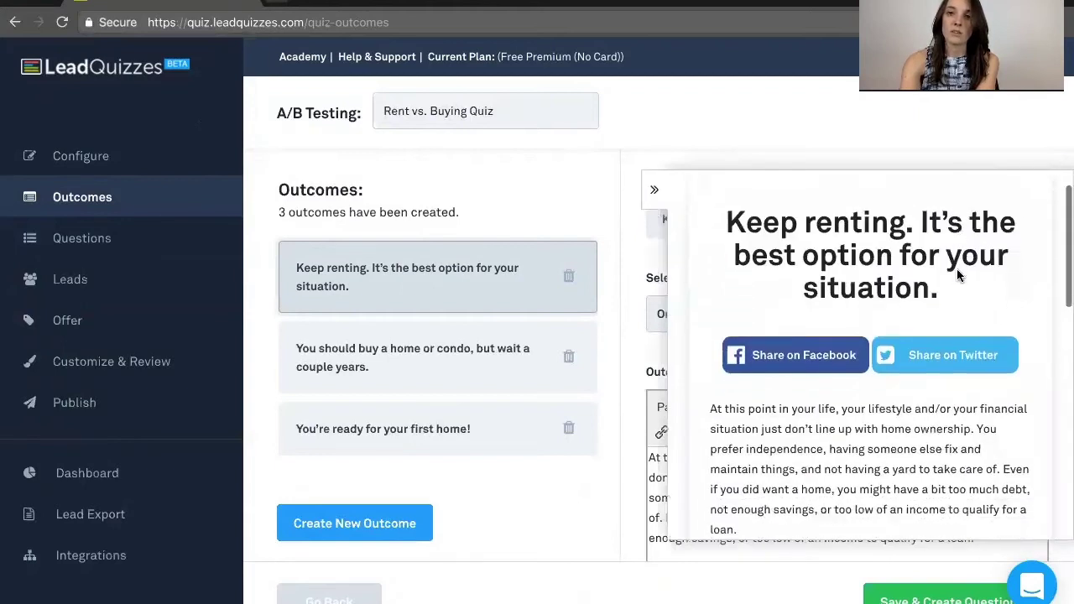
scroll(839, 235, "down", 1)
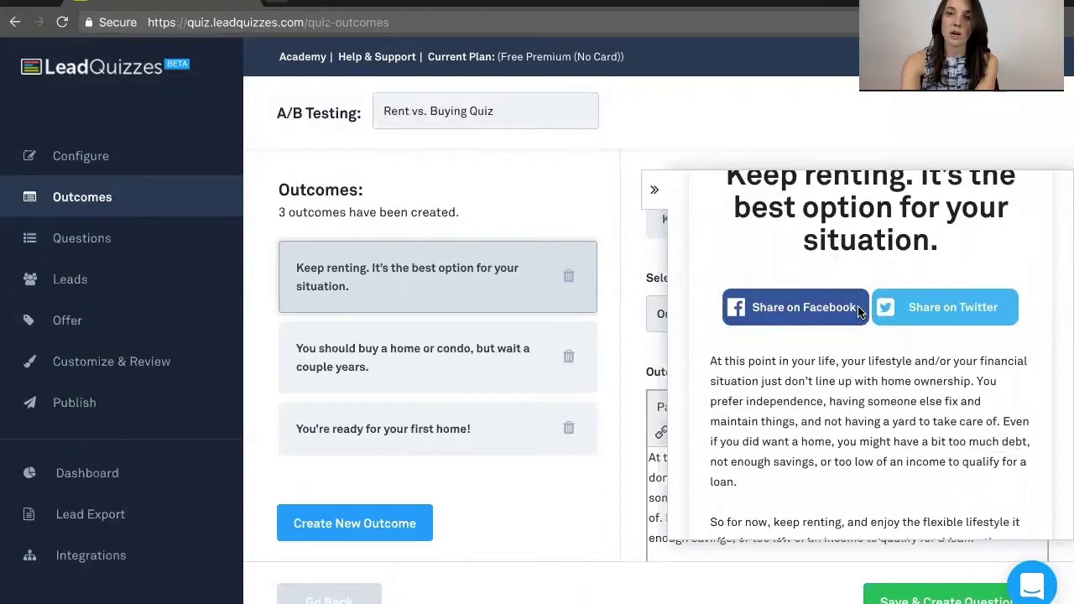
scroll(843, 374, "down", 1)
scroll(844, 373, "down", 1)
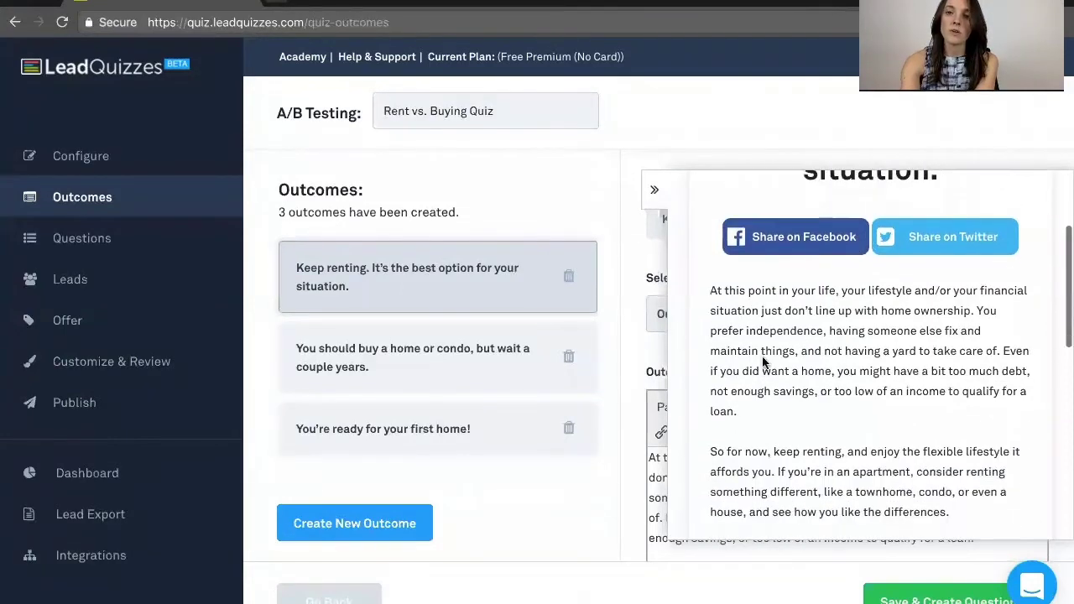
scroll(772, 369, "down", 7)
scroll(796, 361, "down", 8)
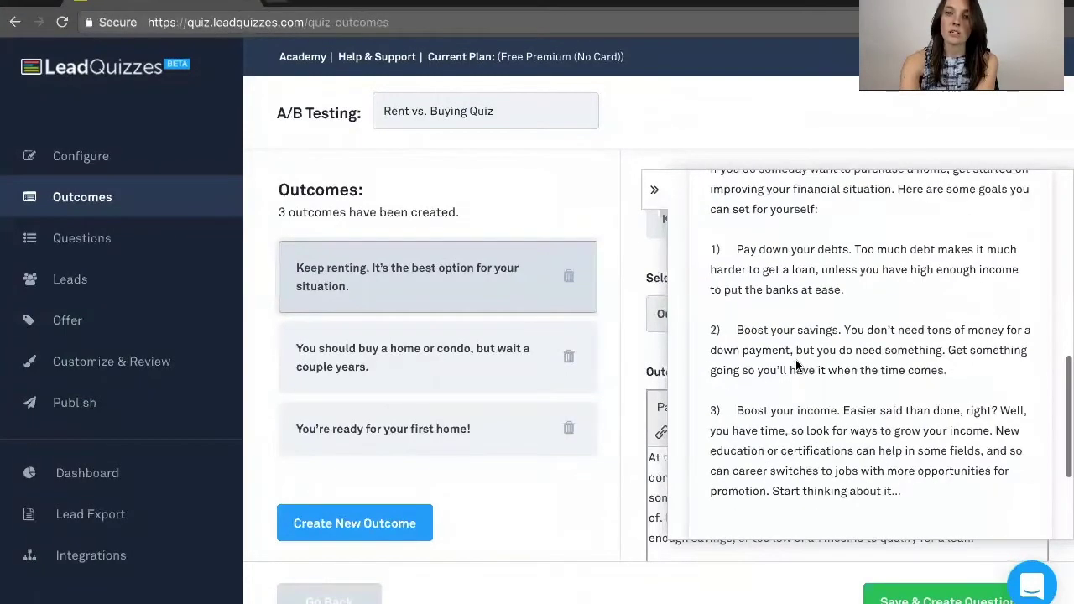
scroll(795, 361, "up", 10)
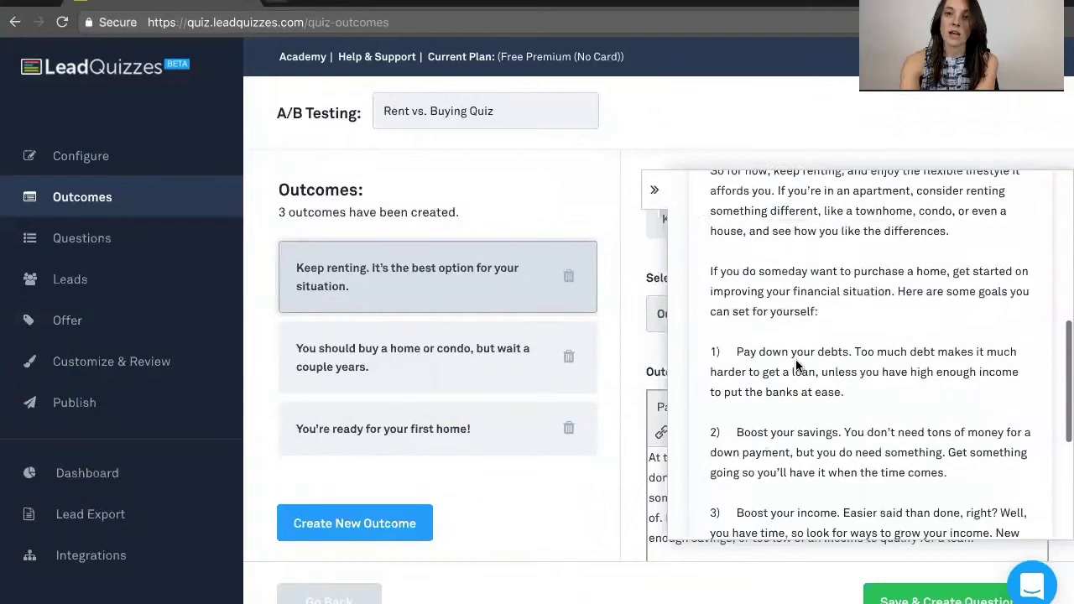
left_click(654, 191)
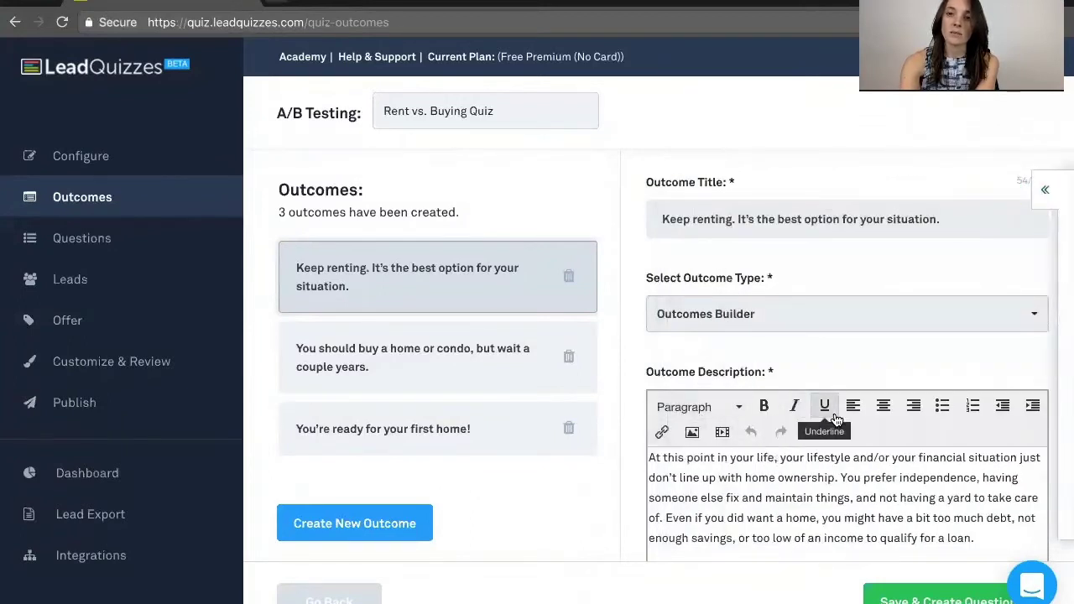
left_click(885, 317)
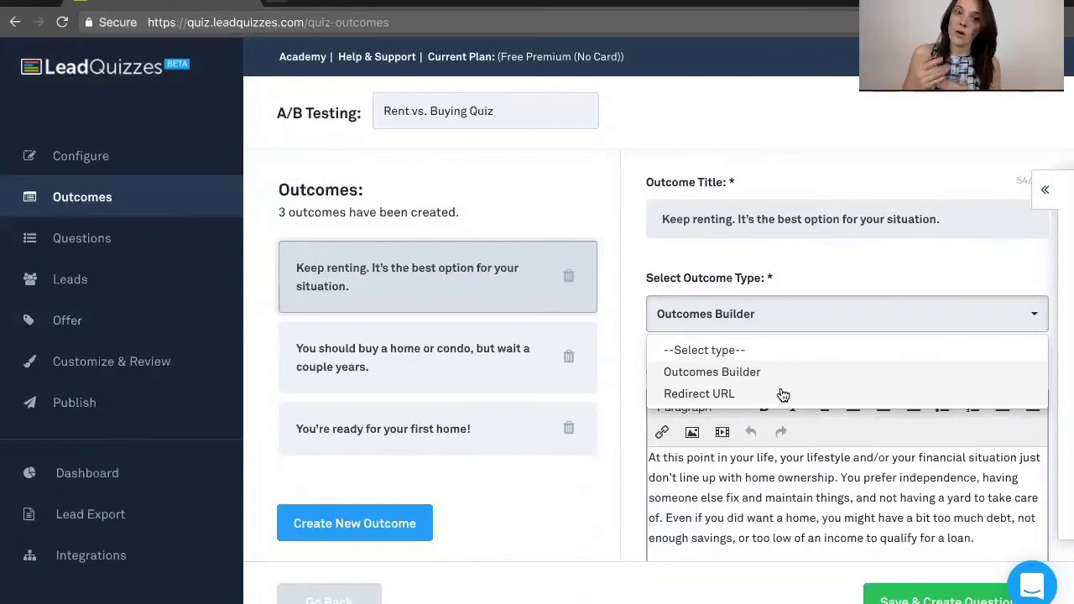
Step: Open the annual income question and inspect its answer type options and the outcome mapped to the "0 - $40,000" answer
left_click(116, 243)
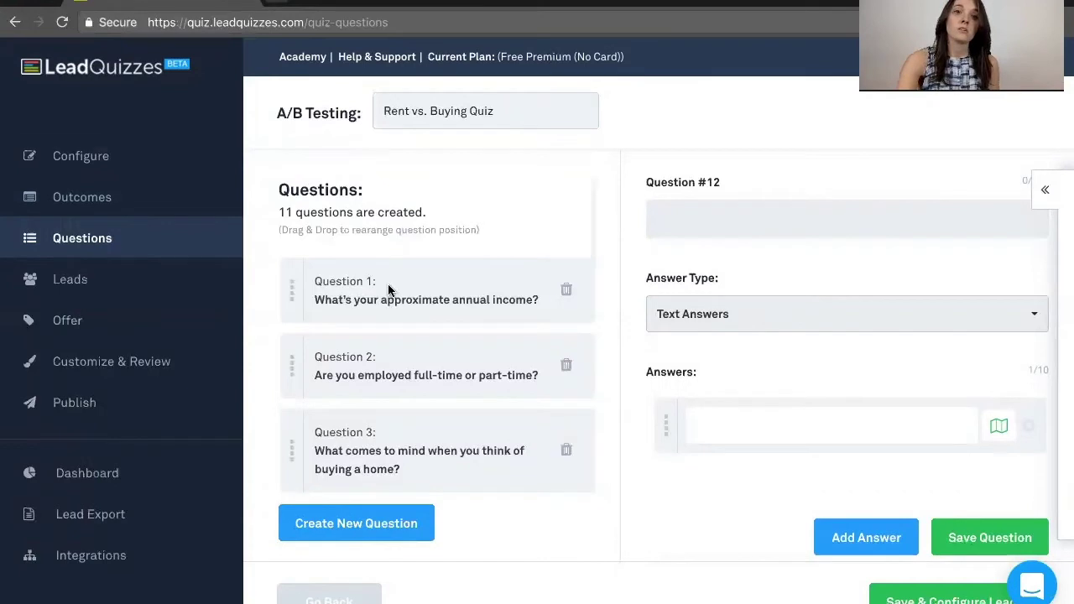
left_click(409, 300)
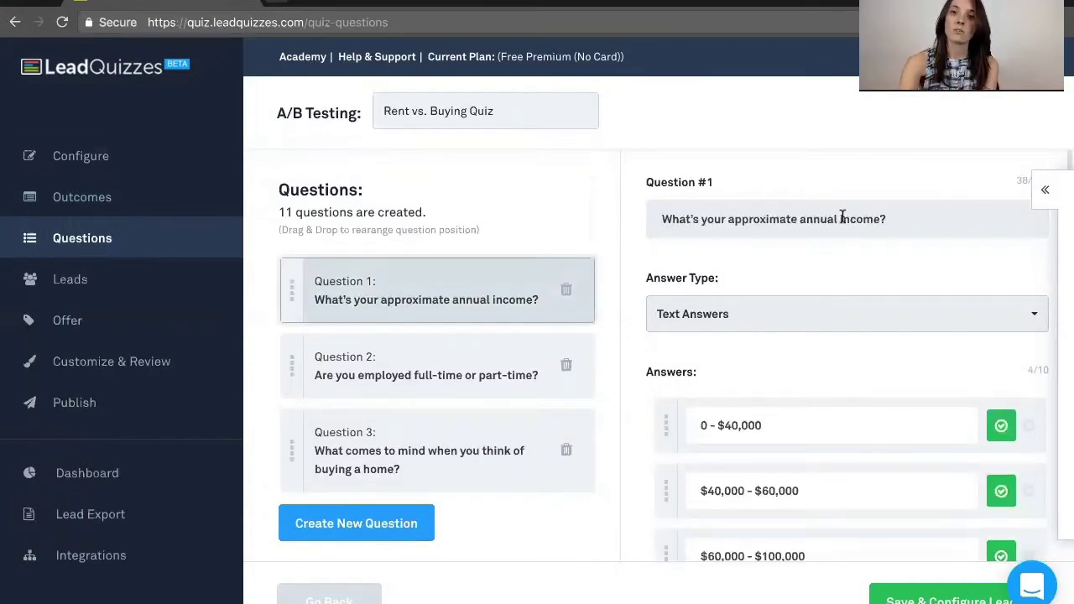
left_click(759, 314)
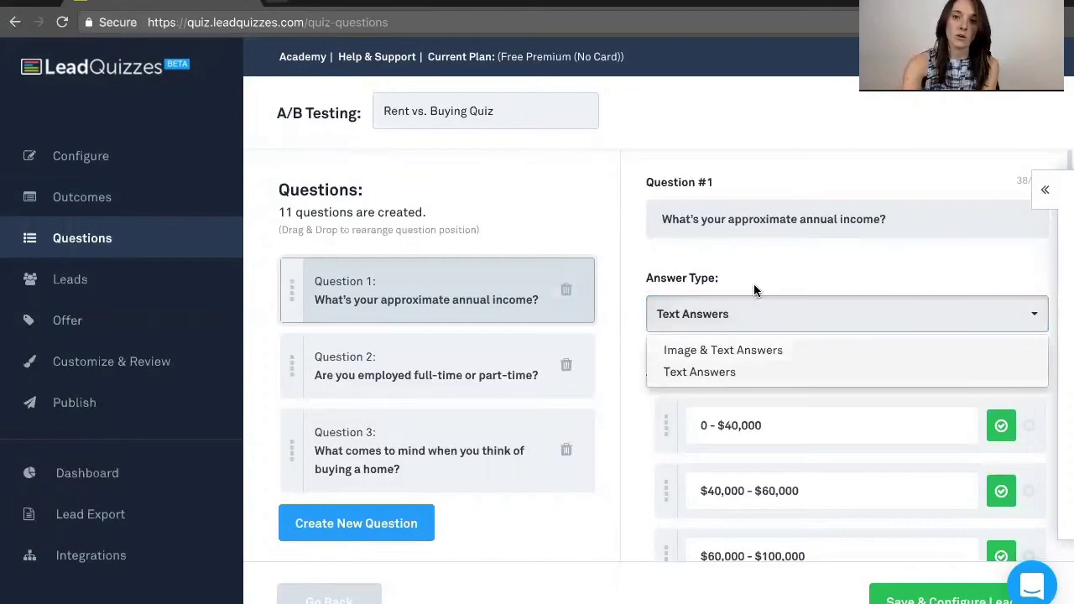
left_click(753, 285)
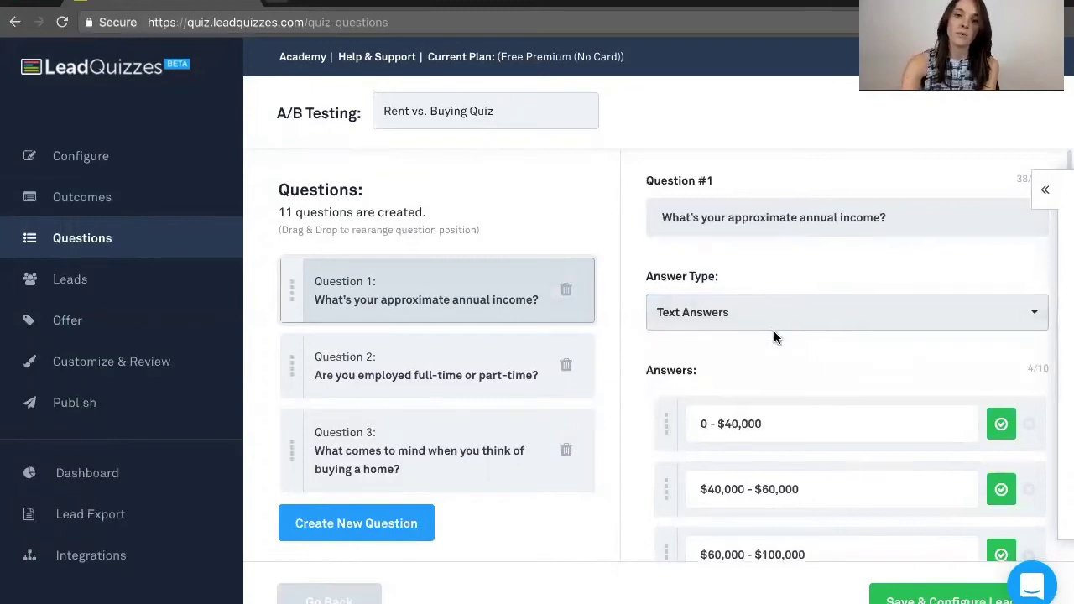
scroll(773, 331, "down", 2)
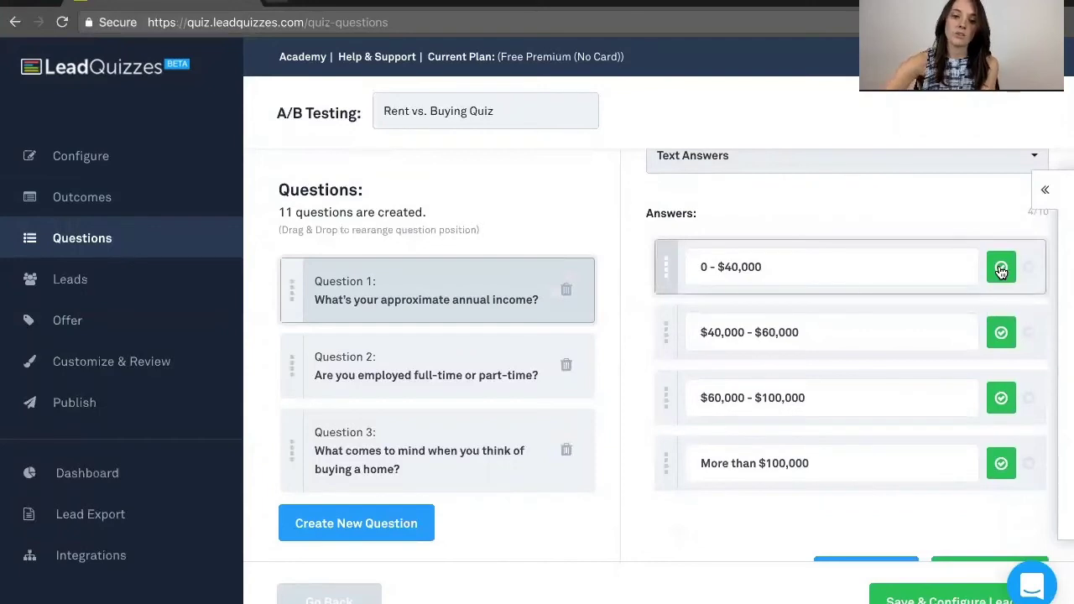
left_click(1001, 270)
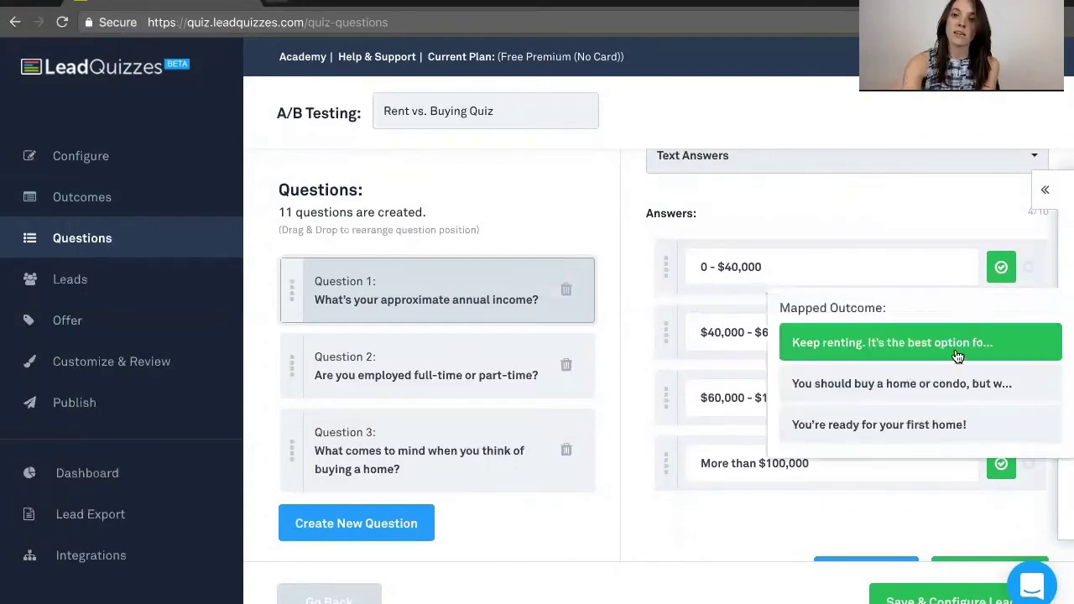
left_click(932, 219)
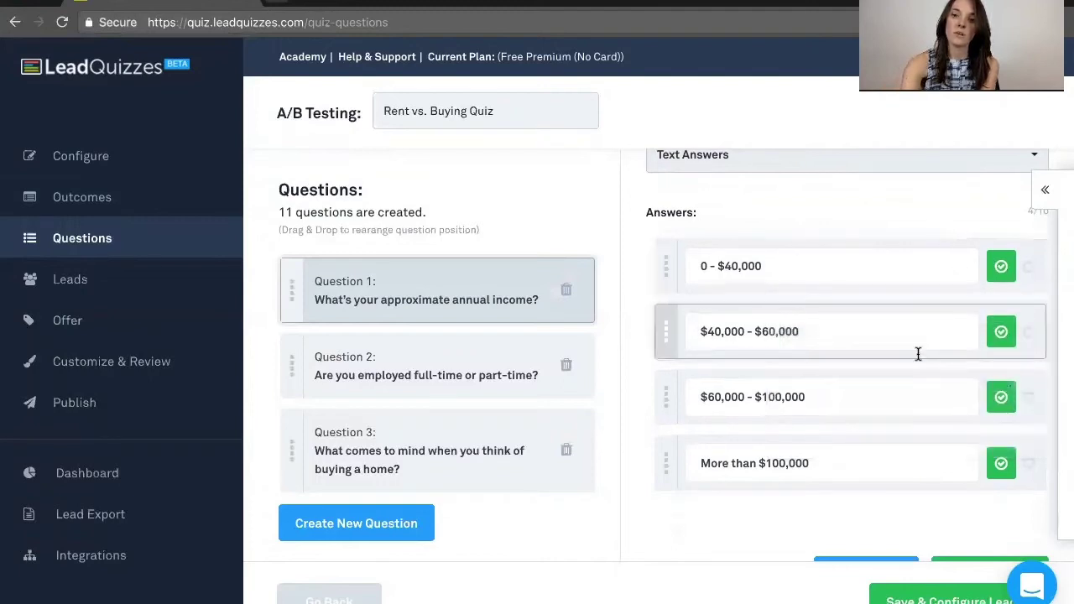
Step: Add a blank answer to the annual income question, remove it, and try reordering the existing answers
scroll(932, 386, "down", 2)
left_click(886, 462)
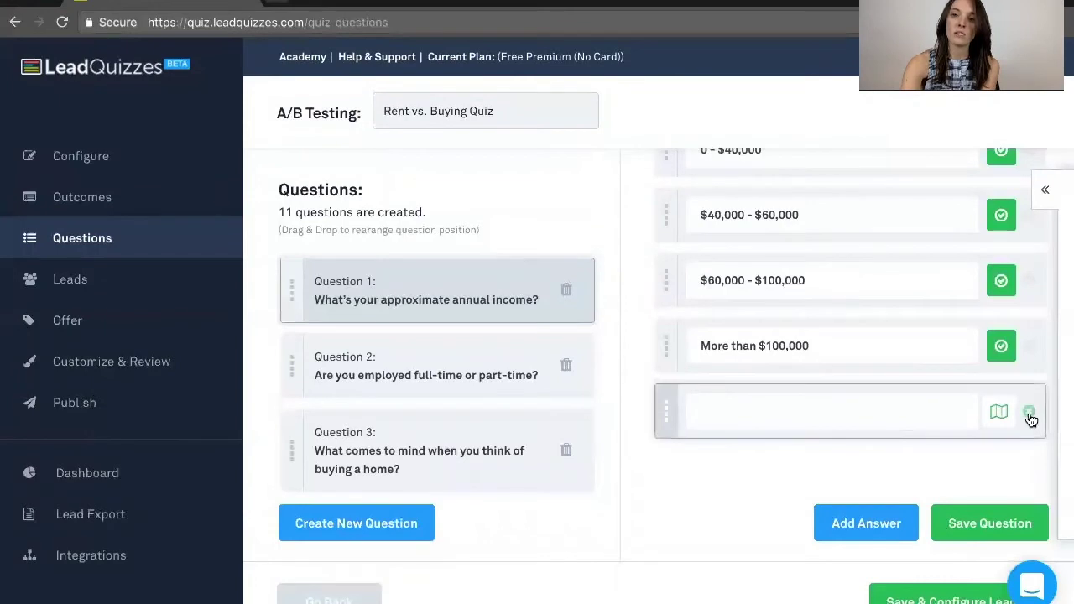
left_click(1030, 414)
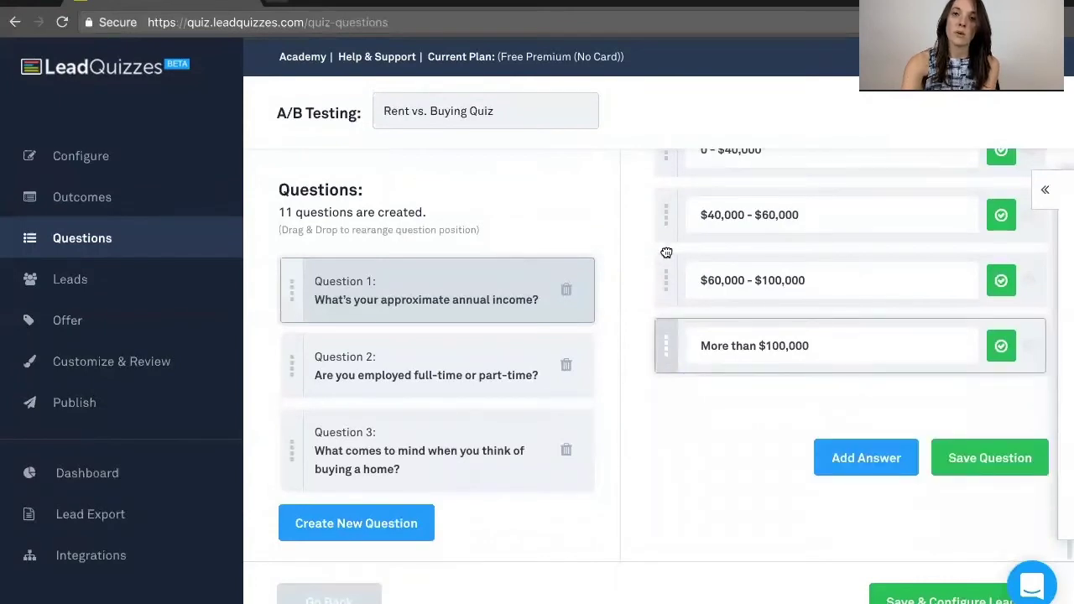
left_click_drag(666, 252, 663, 349)
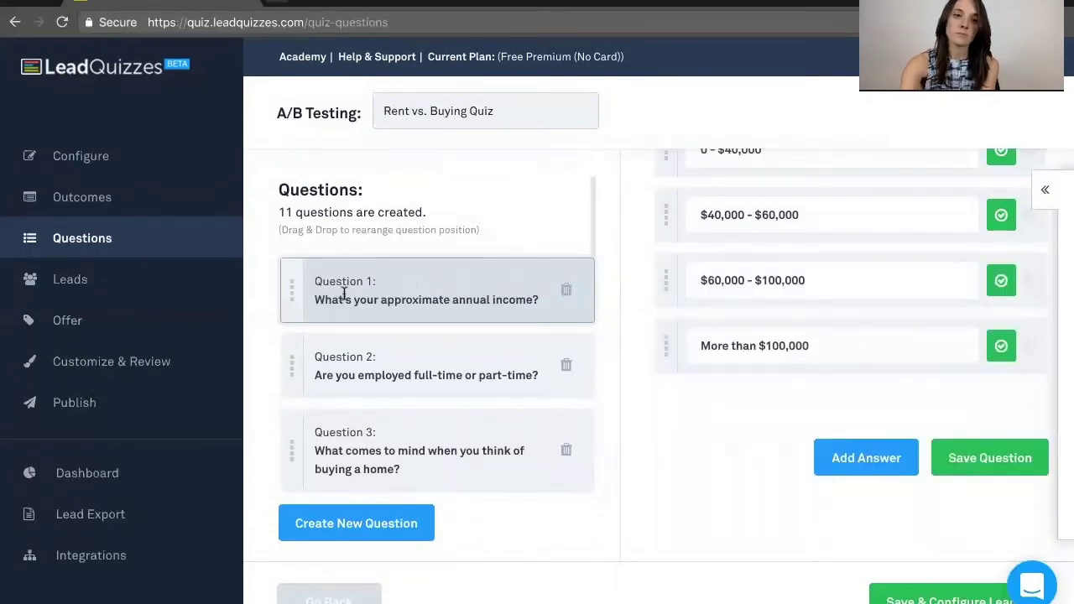
Step: Move the annual income question below the full-time or part-time employment question, and open the lead capture settings
left_click_drag(295, 302, 290, 374)
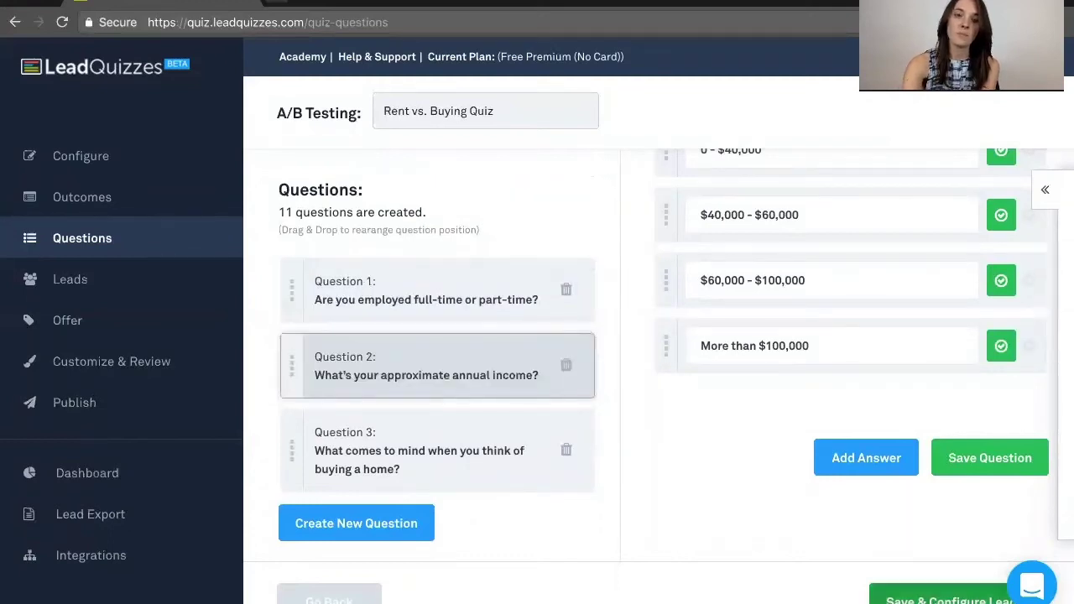
left_click(69, 279)
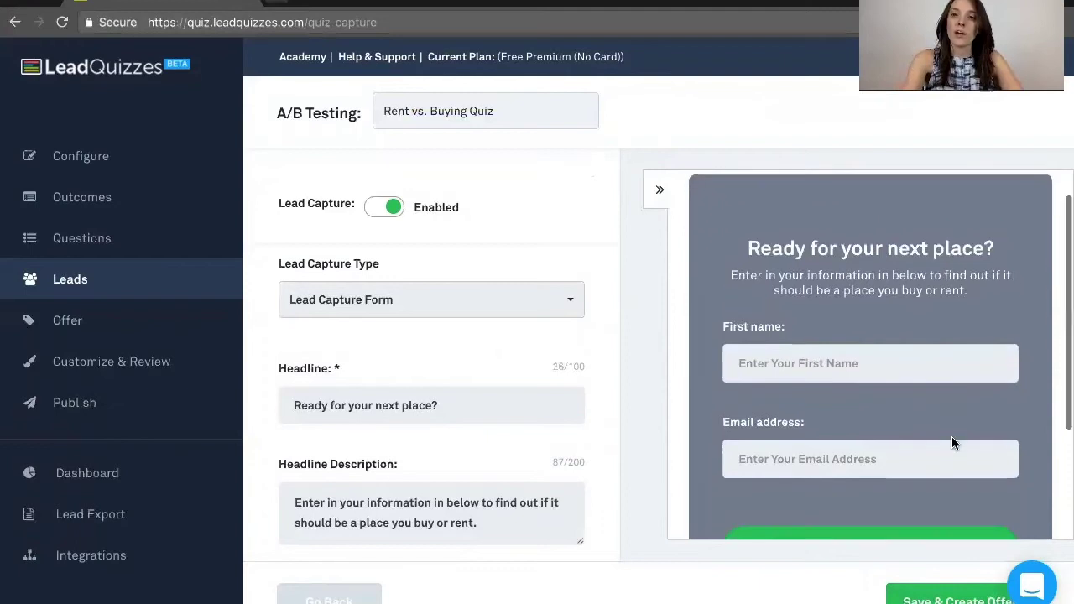
Step: Review the lead capture form's preview, headline text and call to action label, and check the lead form placement setting
scroll(951, 436, "down", 2)
scroll(952, 436, "up", 2)
scroll(952, 436, "down", 1)
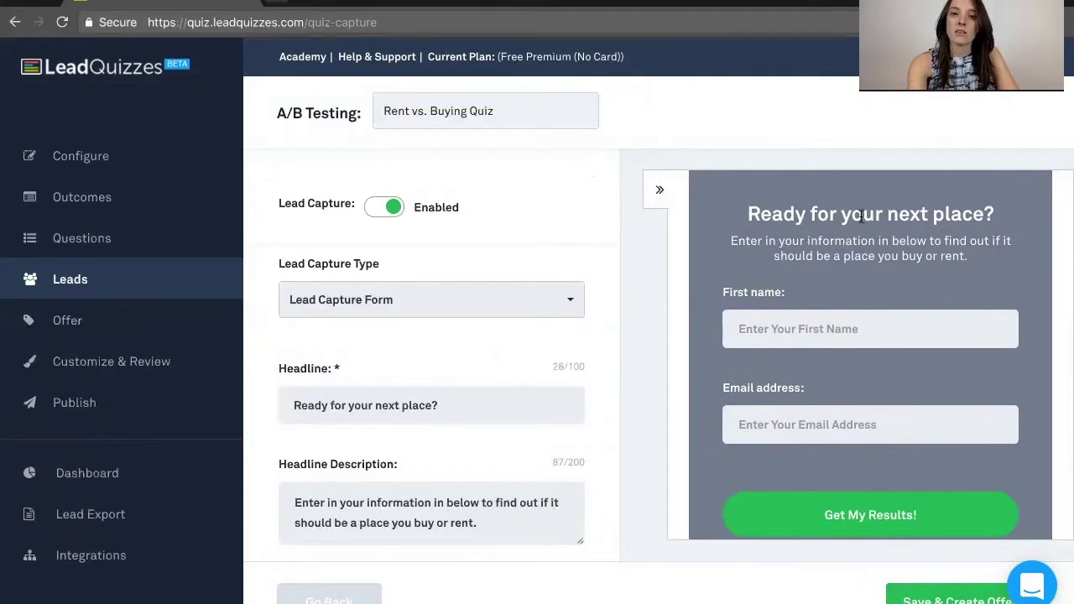
scroll(446, 414, "down", 6)
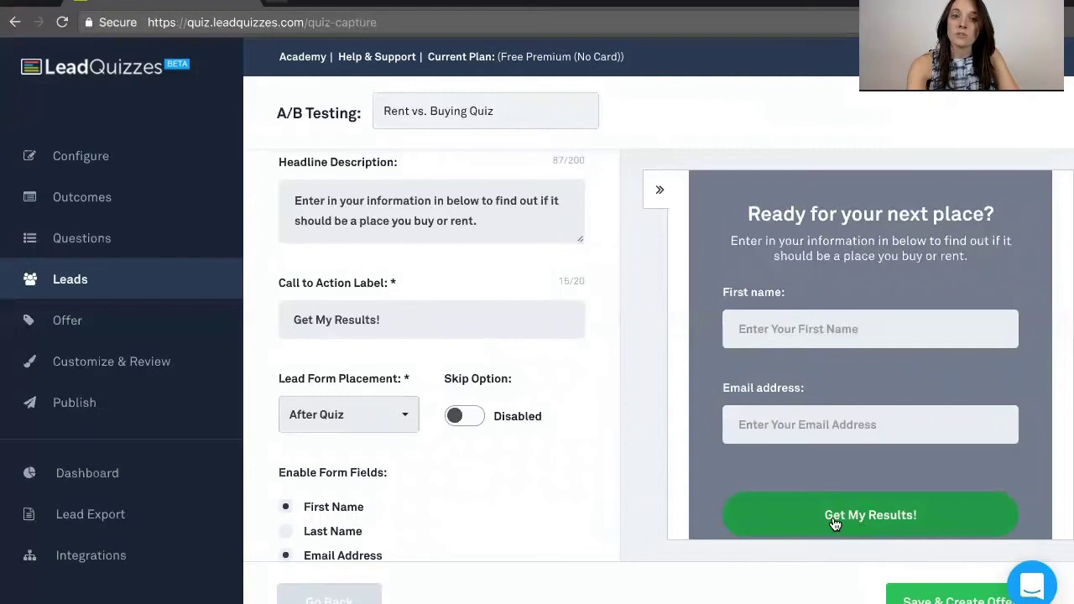
scroll(535, 354, "down", 1)
scroll(534, 355, "down", 1)
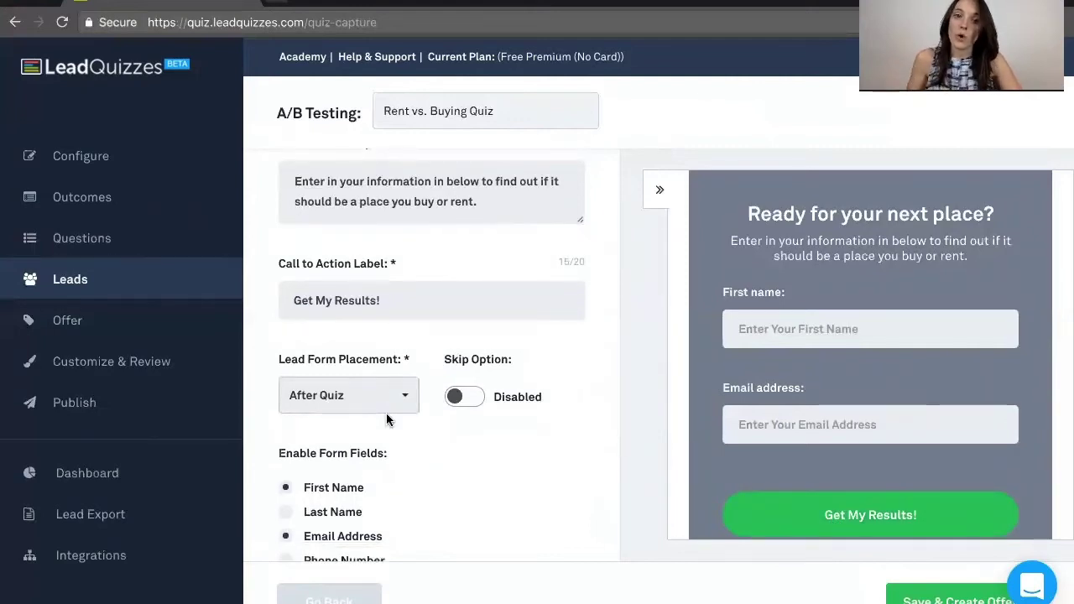
left_click(383, 410)
left_click(385, 411)
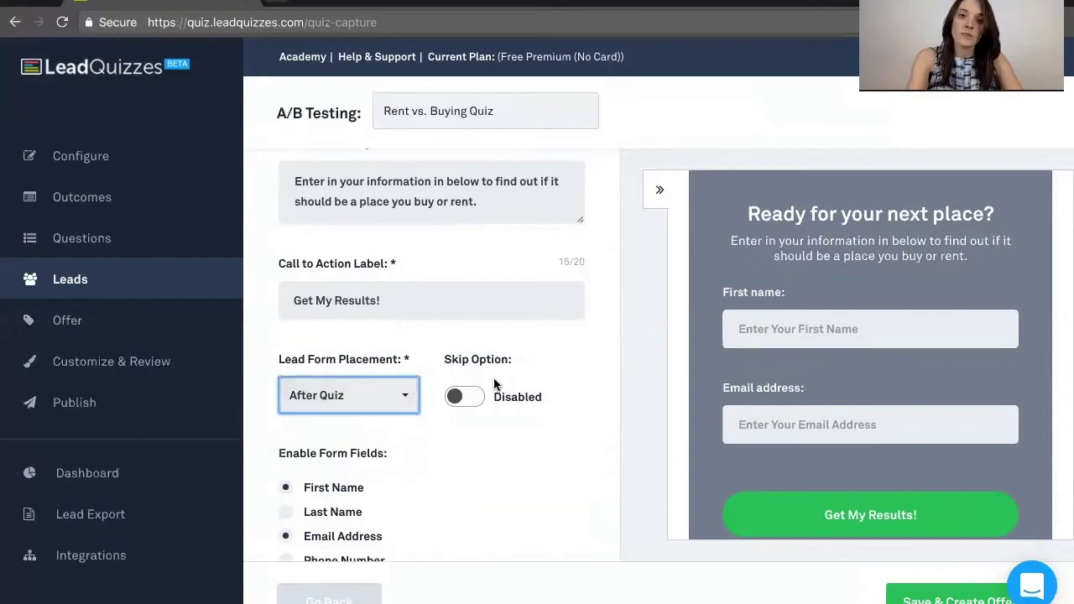
Step: Enable the lead form's skip option, check how it looks in the preview, and disable it again
scroll(537, 422, "down", 2)
left_click(468, 335)
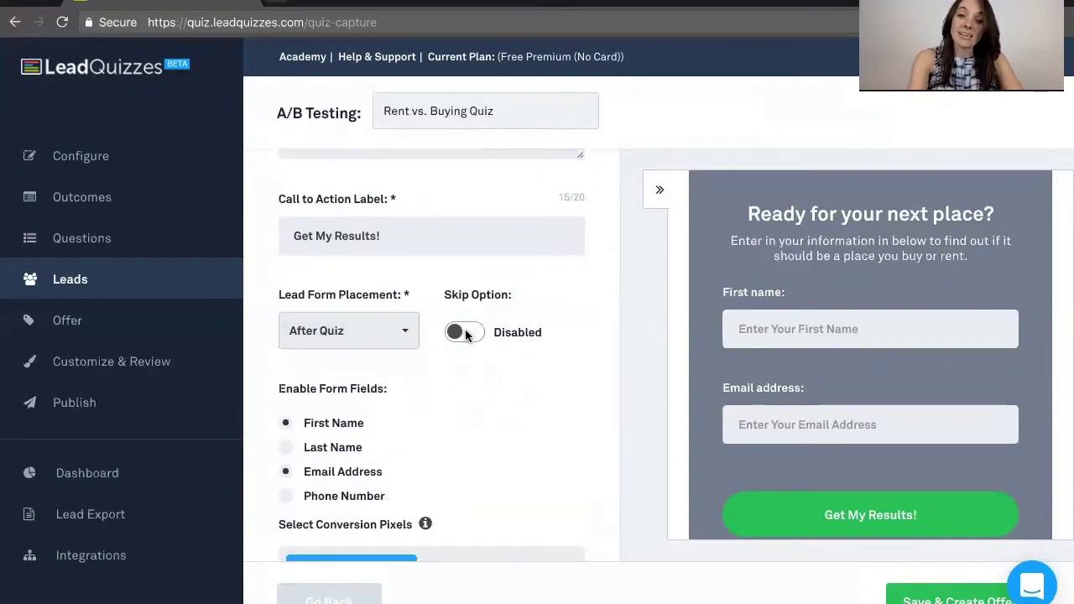
left_click(466, 333)
scroll(875, 437, "down", 2)
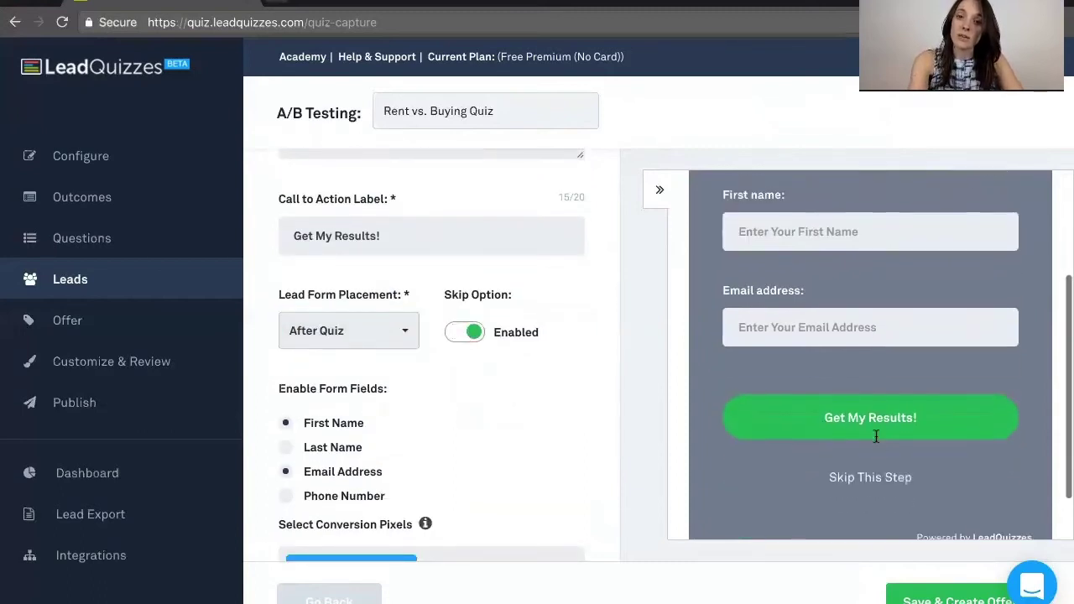
left_click(453, 334)
scroll(801, 384, "up", 2)
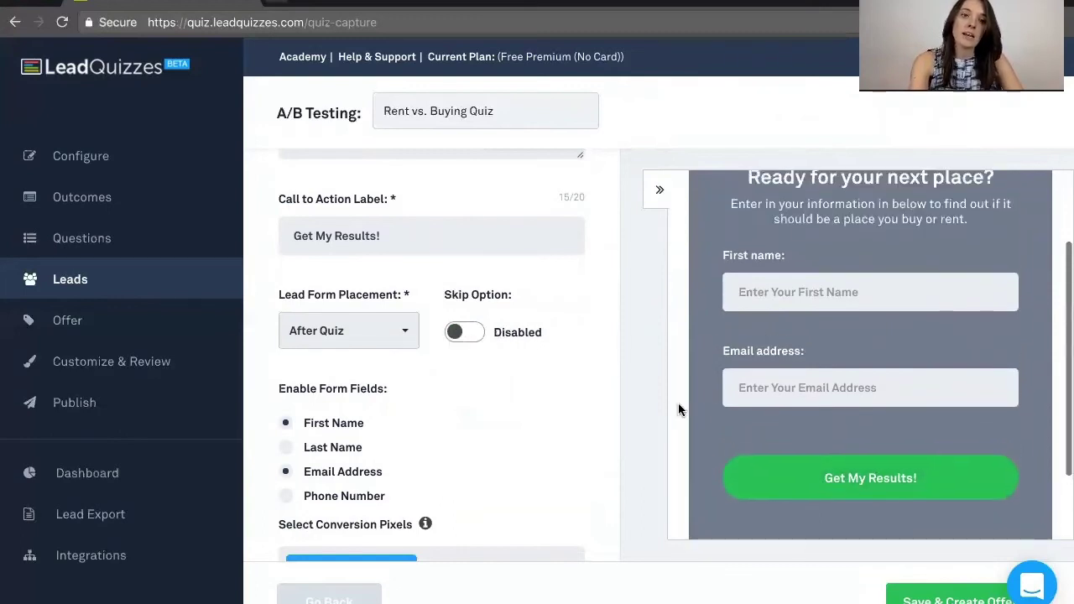
Step: Review the remaining lead form settings, switch the lead capture type to Facebook Optin, and look through its fields
scroll(391, 485, "down", 3)
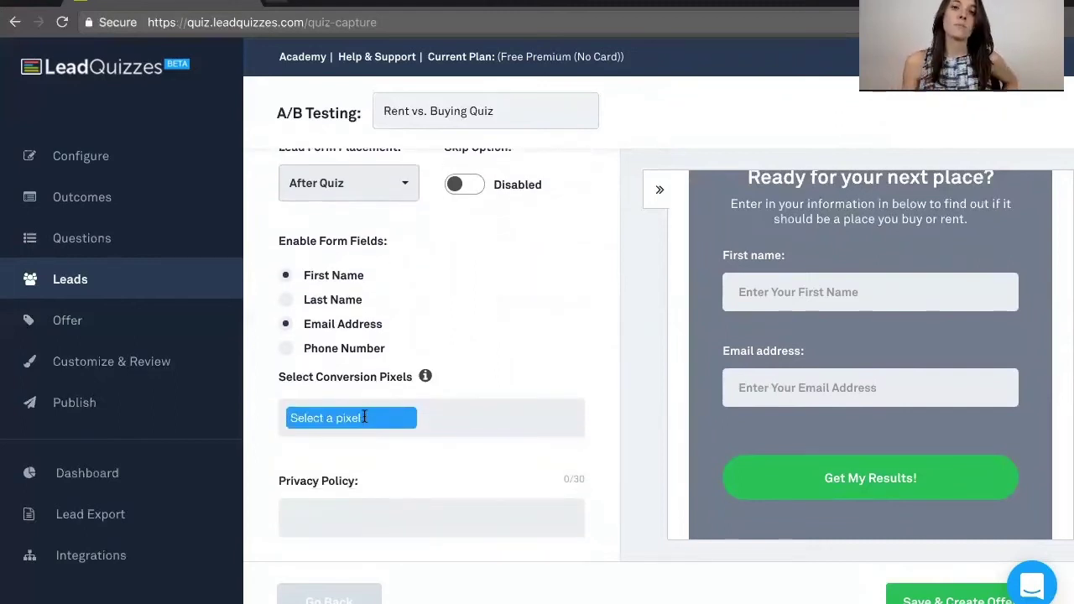
scroll(369, 483, "down", 3)
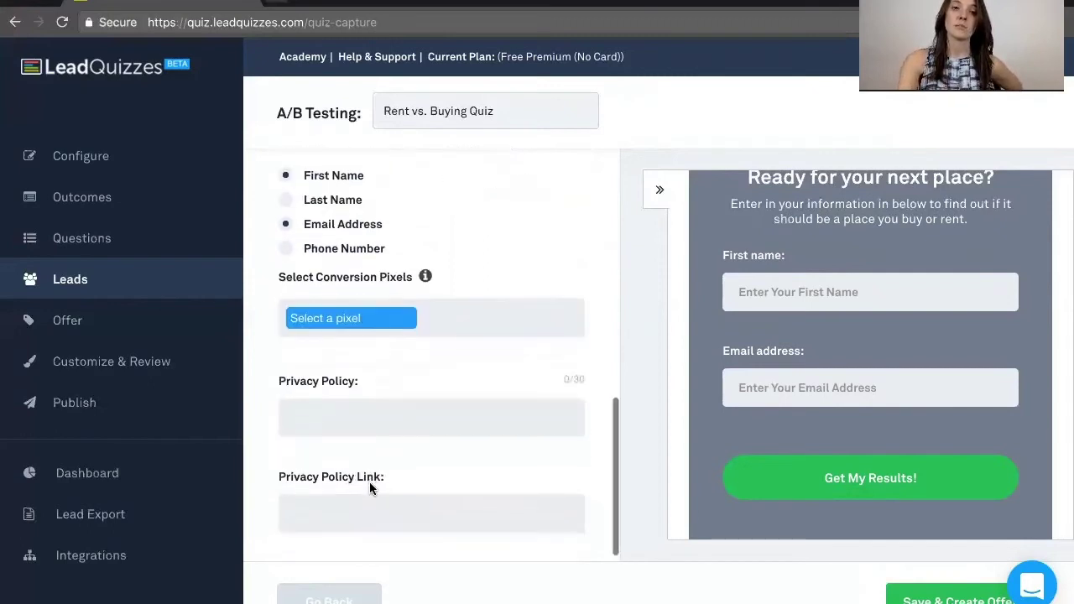
scroll(370, 483, "up", 10)
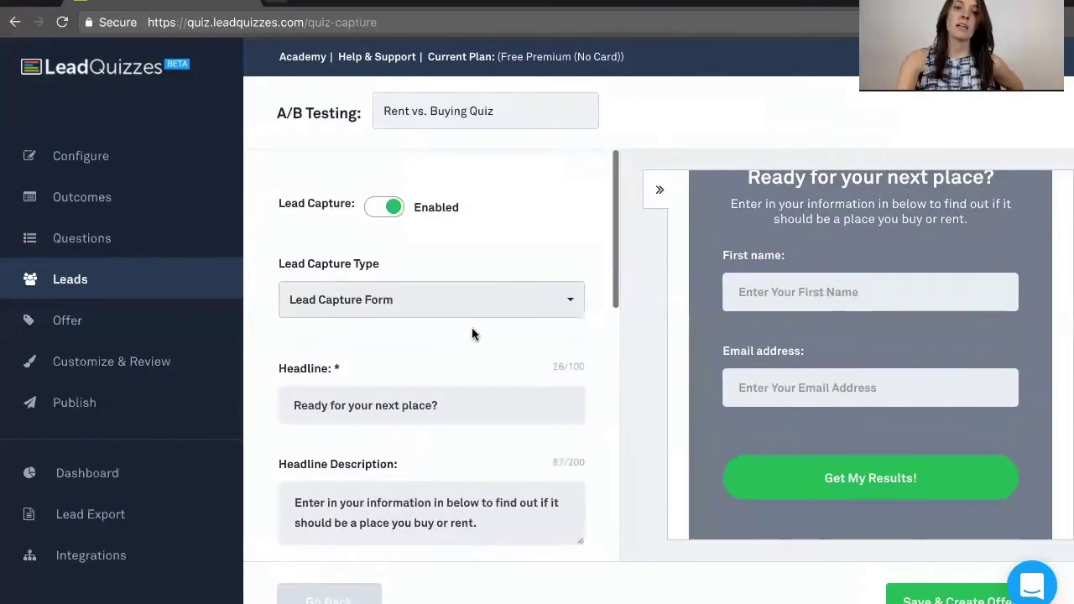
left_click(497, 306)
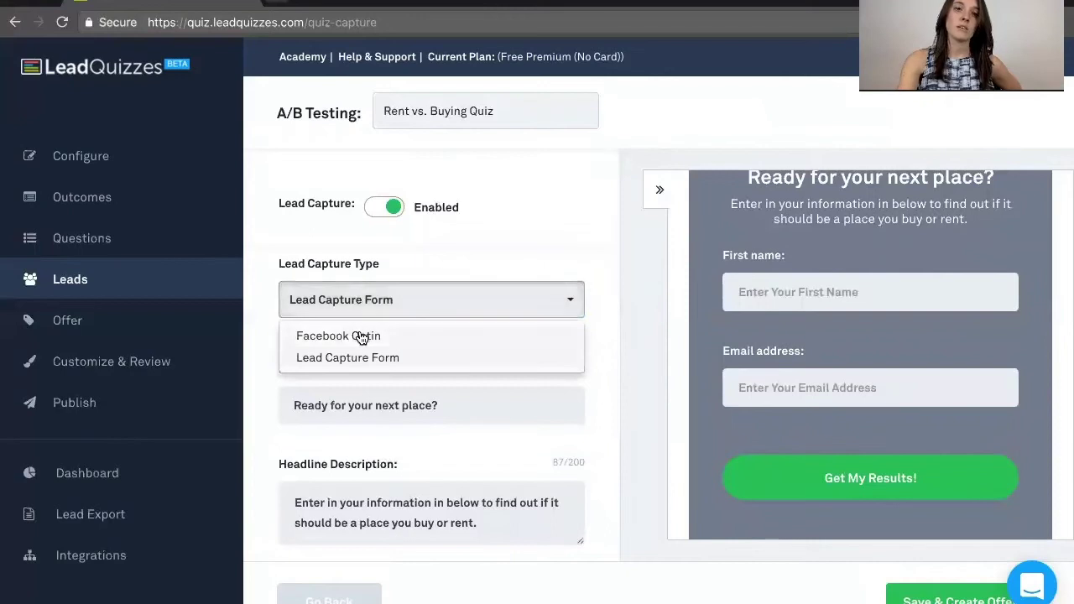
left_click(362, 336)
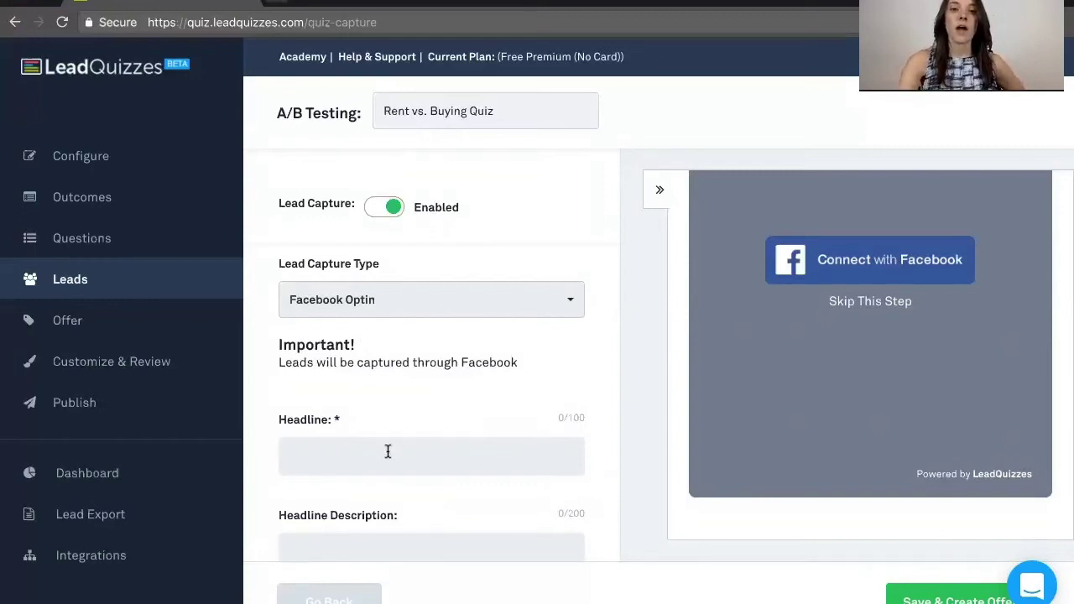
scroll(386, 451, "down", 3)
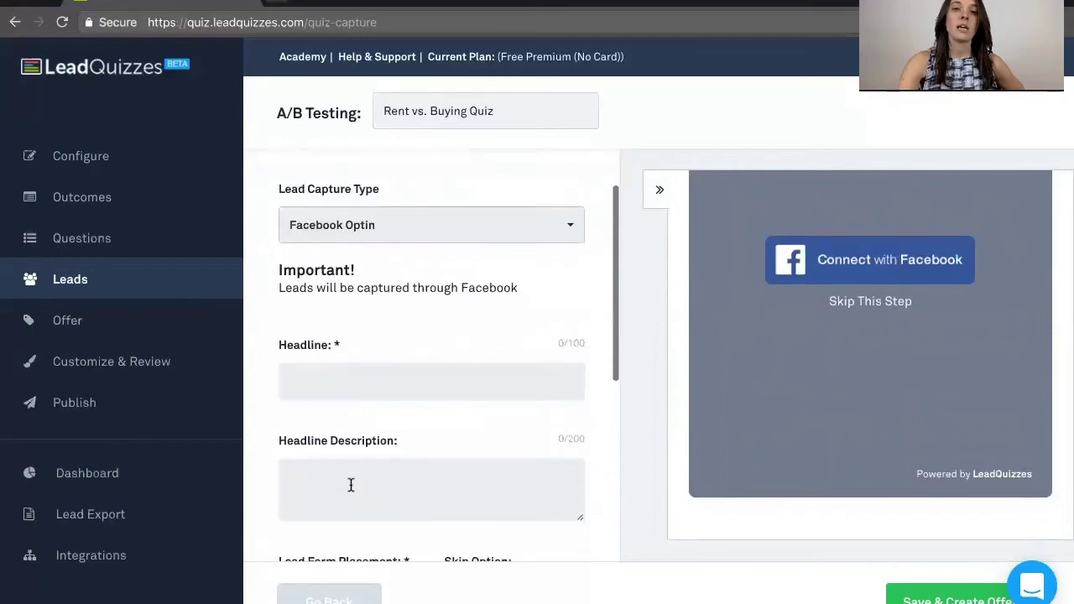
scroll(351, 484, "down", 8)
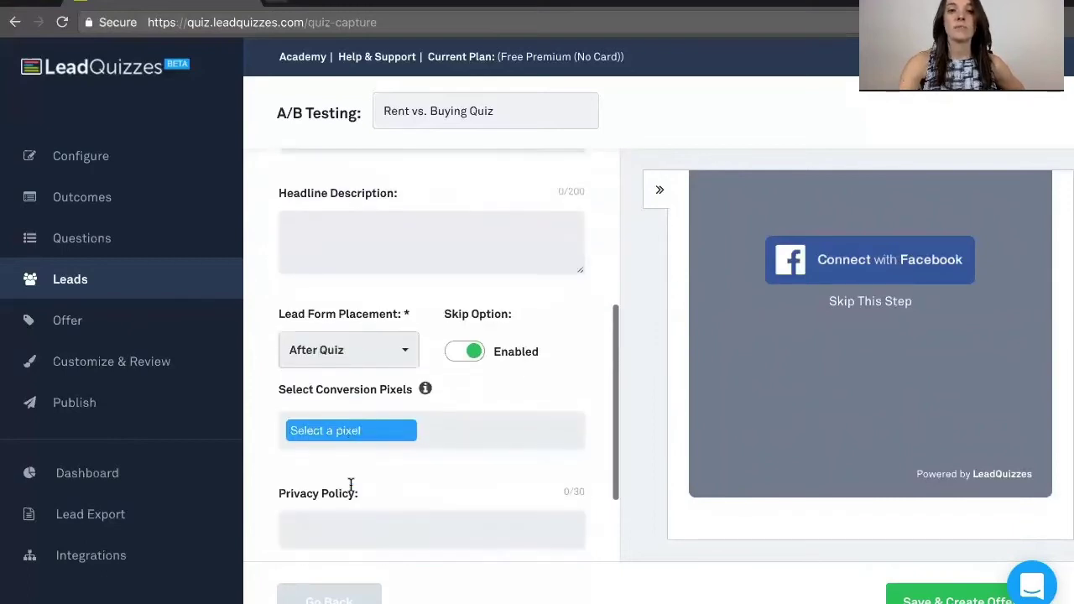
Step: Enable an offer for the "Keep renting" outcome with the headline "This is my offer" and the description "it's great"
left_click(65, 324)
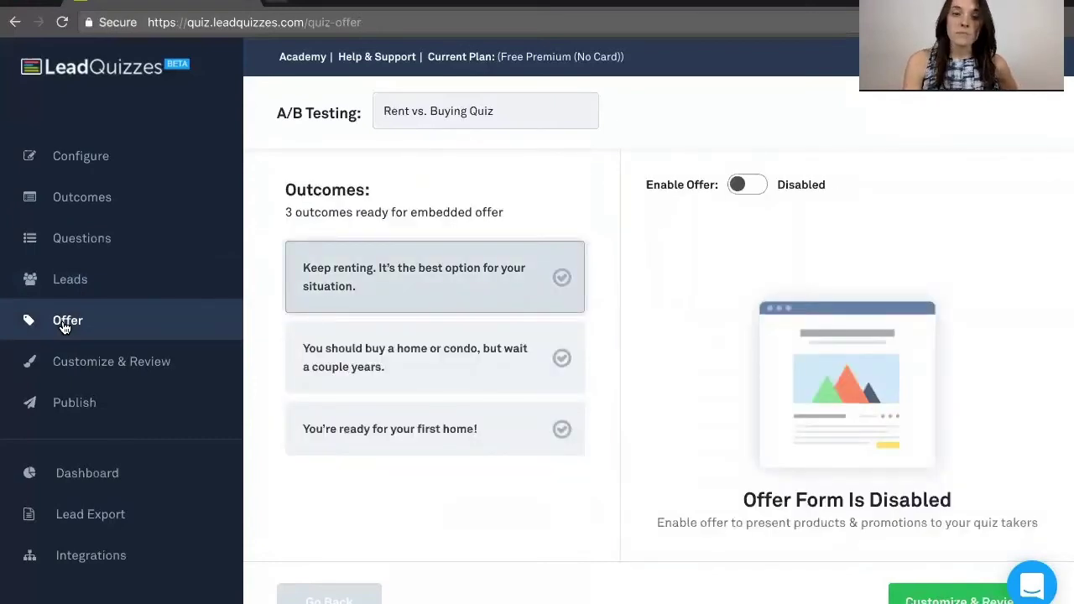
left_click(750, 187)
left_click(722, 376)
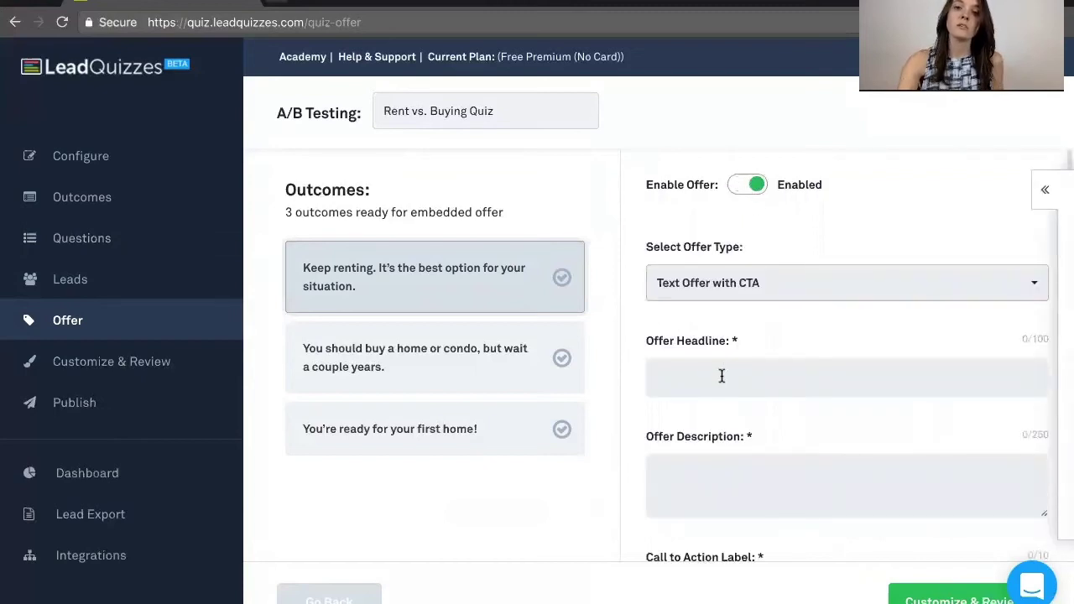
type("This is m")
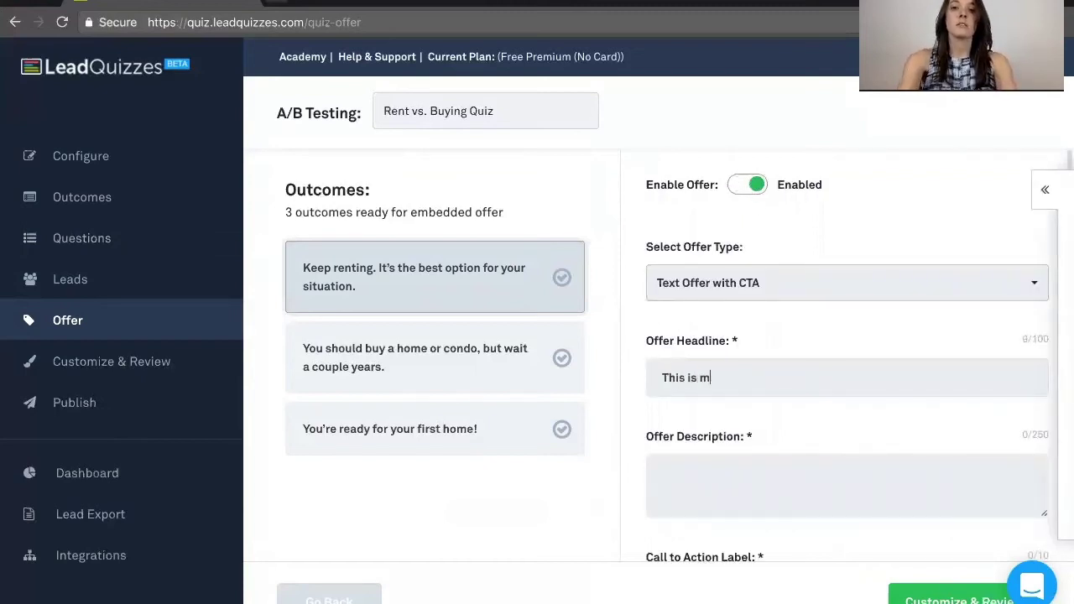
type("y offer")
left_click(727, 476)
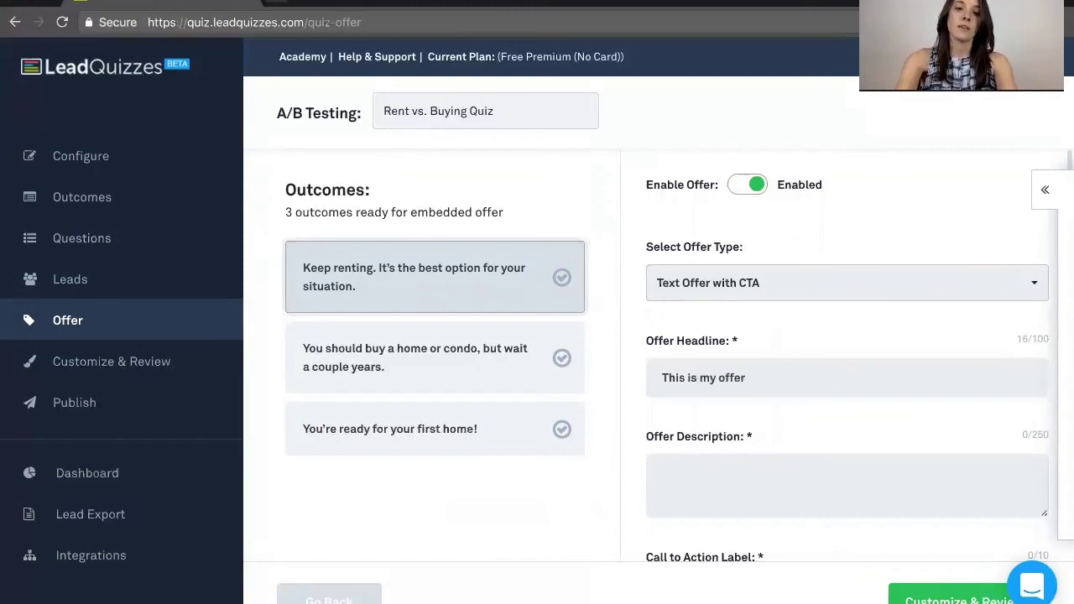
type("it's great")
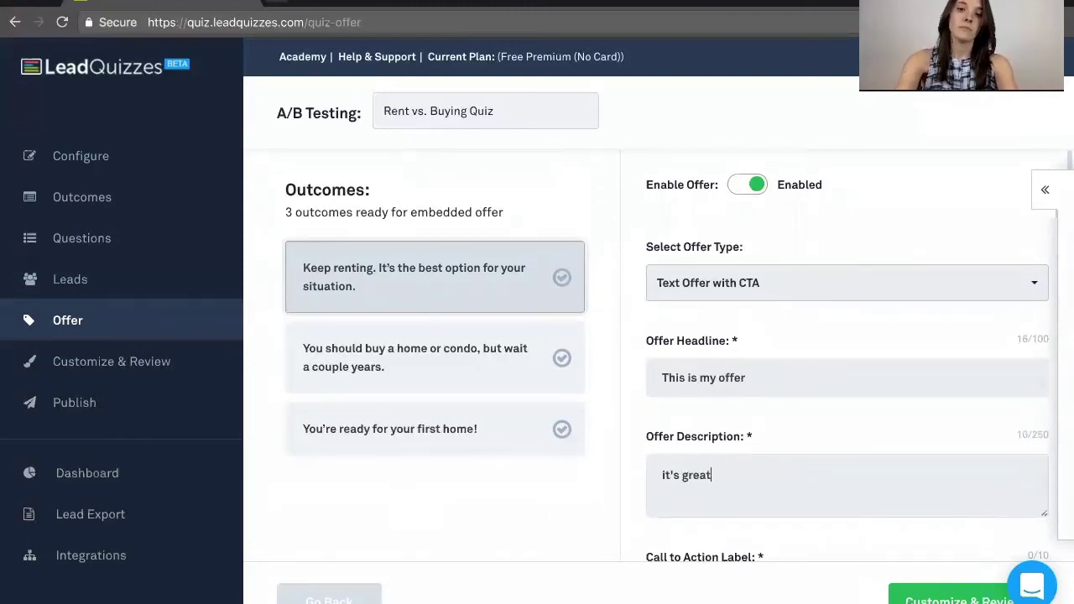
Step: Set the offer's call to action label to "buy"
scroll(740, 475, "down", 3)
left_click(723, 471)
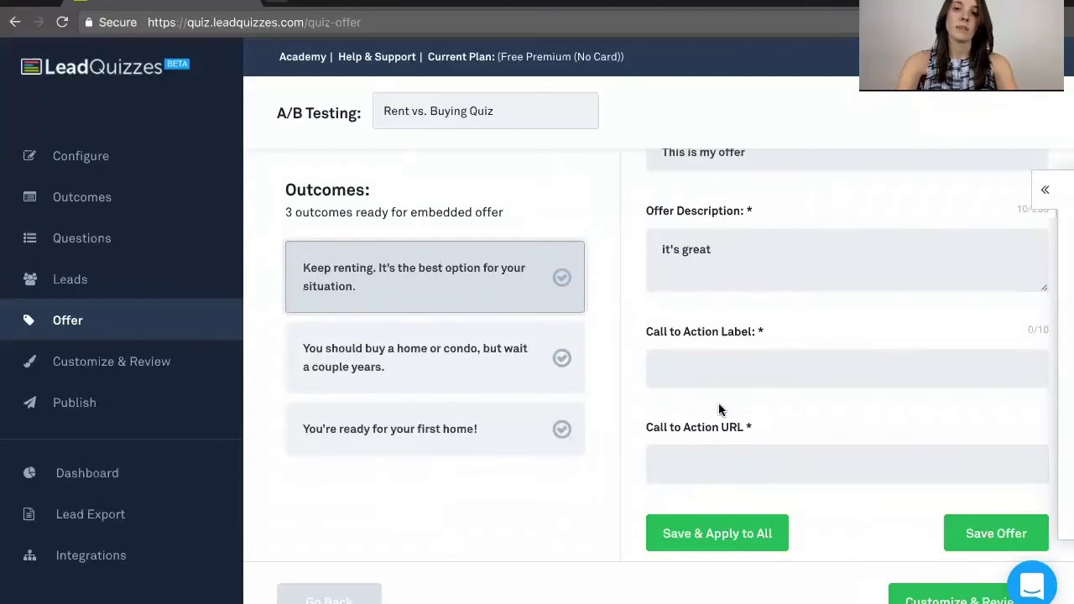
left_click(738, 367)
type("buy")
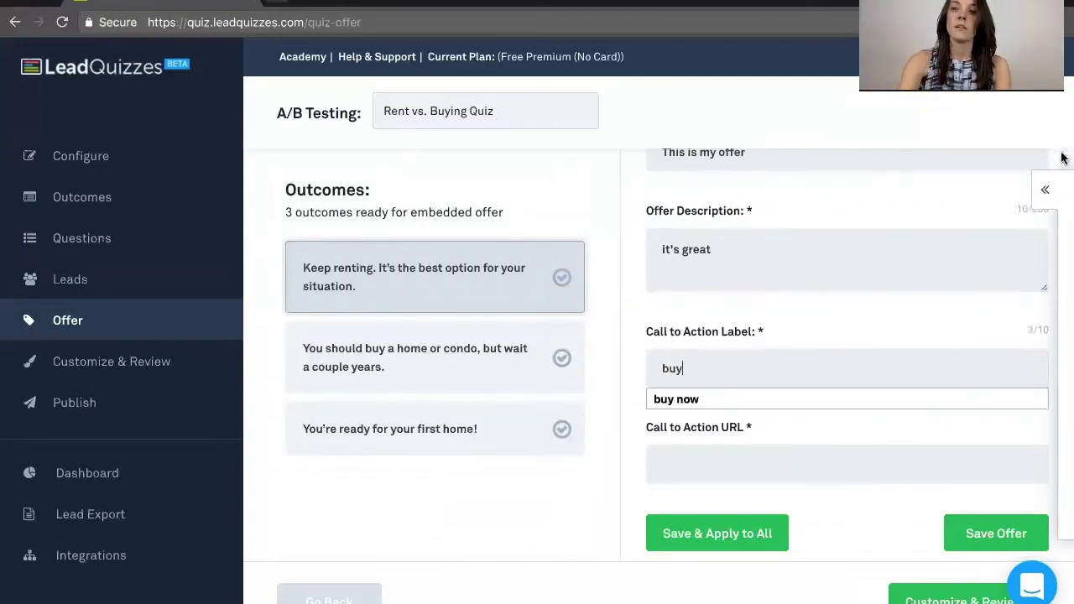
Step: Preview the offer above the "Keep renting" outcome and check which offer types are available
left_click(1046, 191)
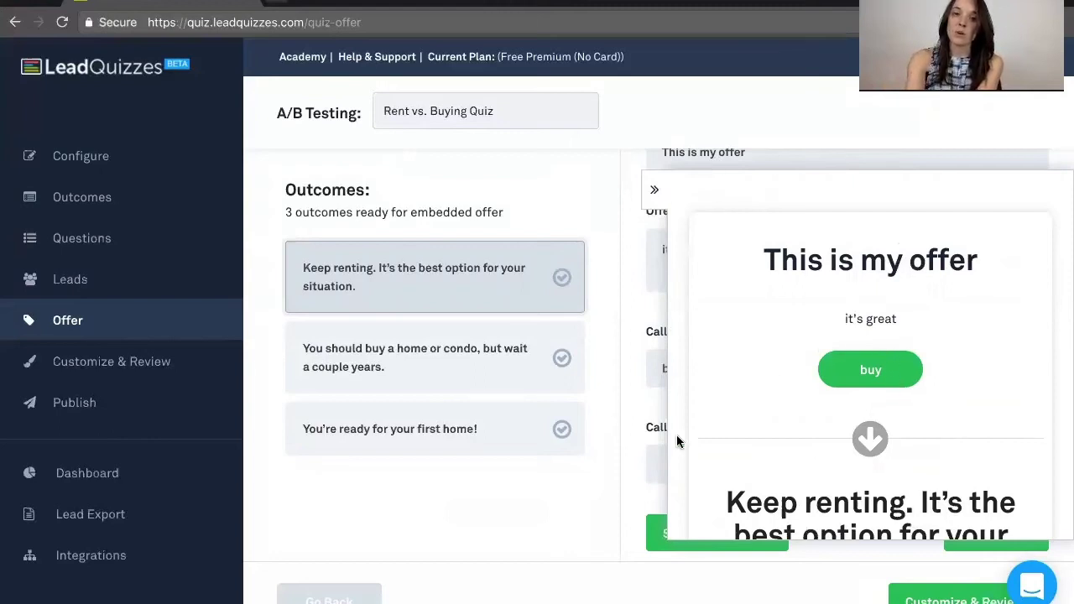
left_click(656, 193)
scroll(734, 293, "up", 3)
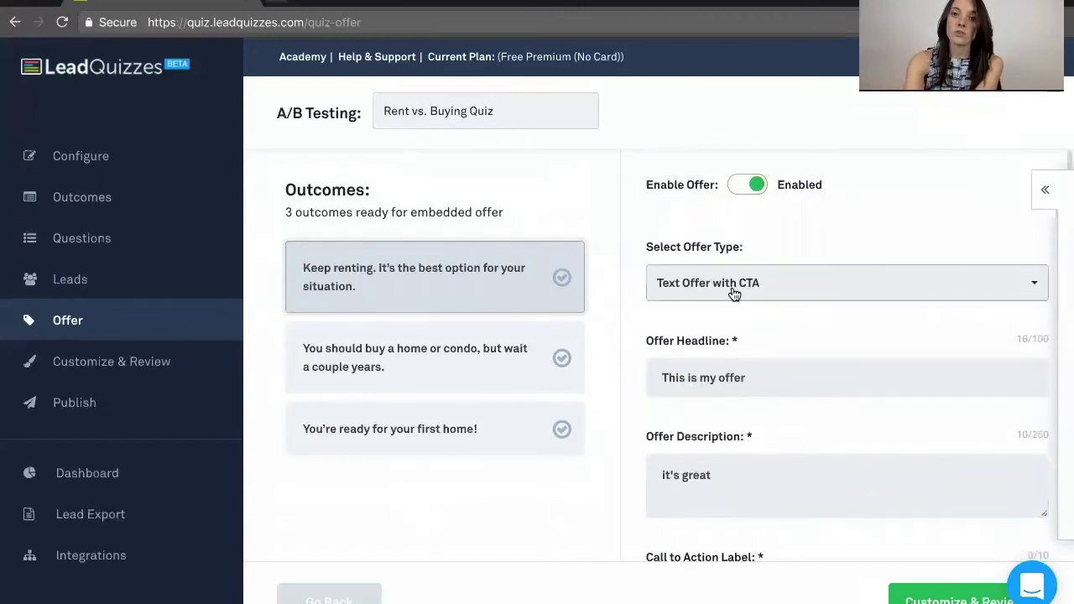
left_click(733, 293)
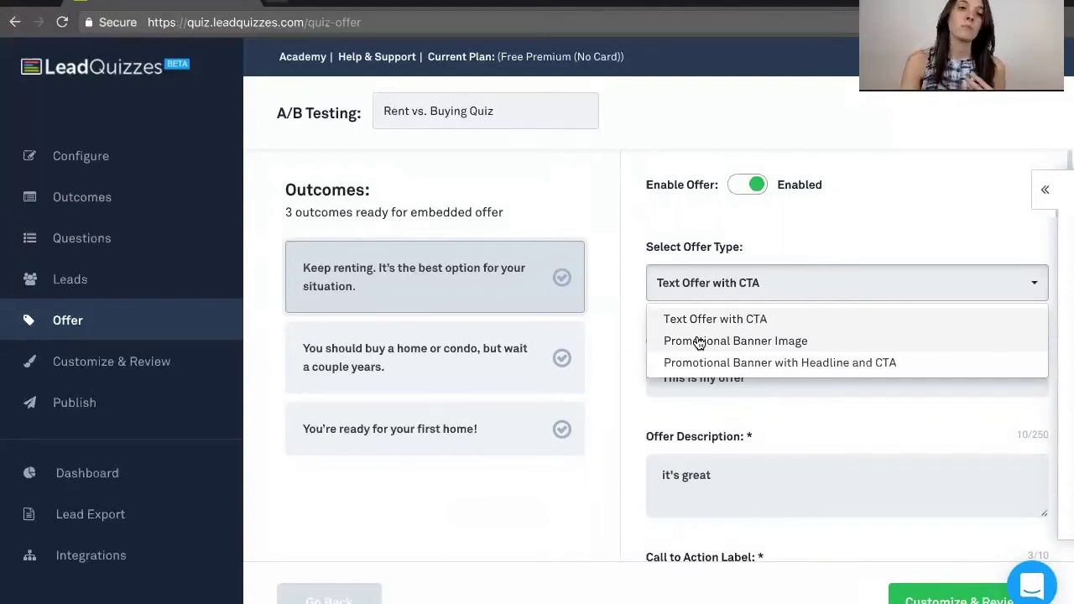
Step: Open the quiz's appearance settings, set the font family to Arvo and the font color to dark red
left_click(149, 361)
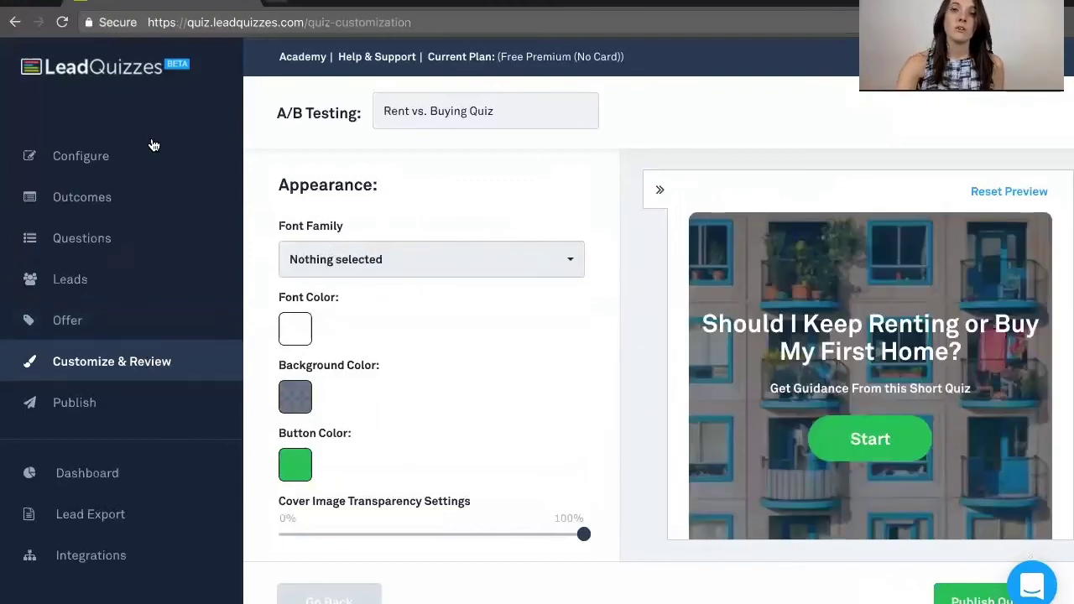
left_click(406, 260)
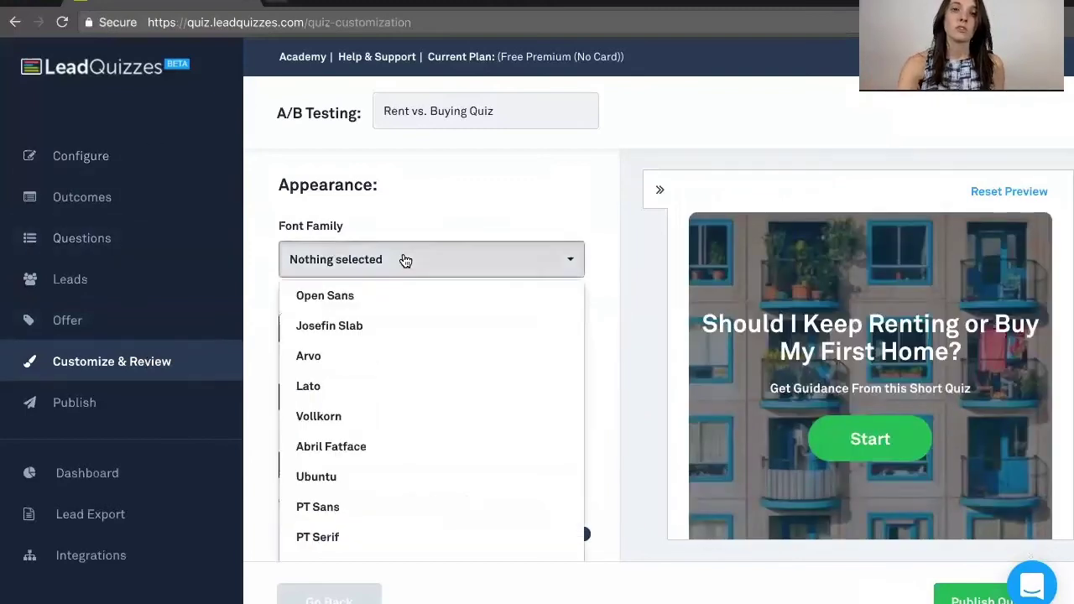
left_click(352, 354)
left_click(300, 329)
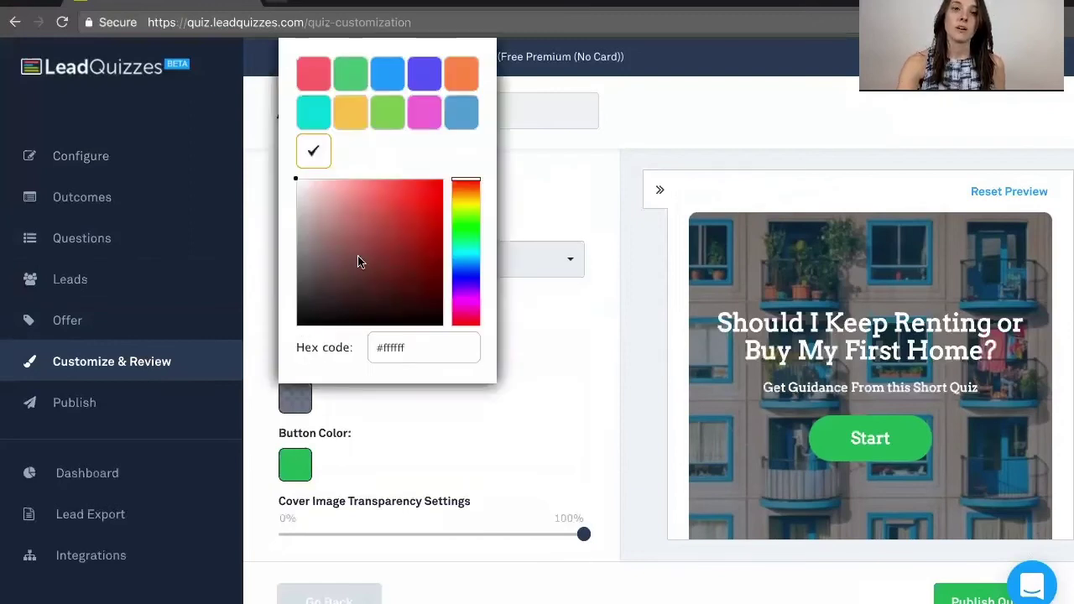
left_click(406, 241)
left_click(426, 431)
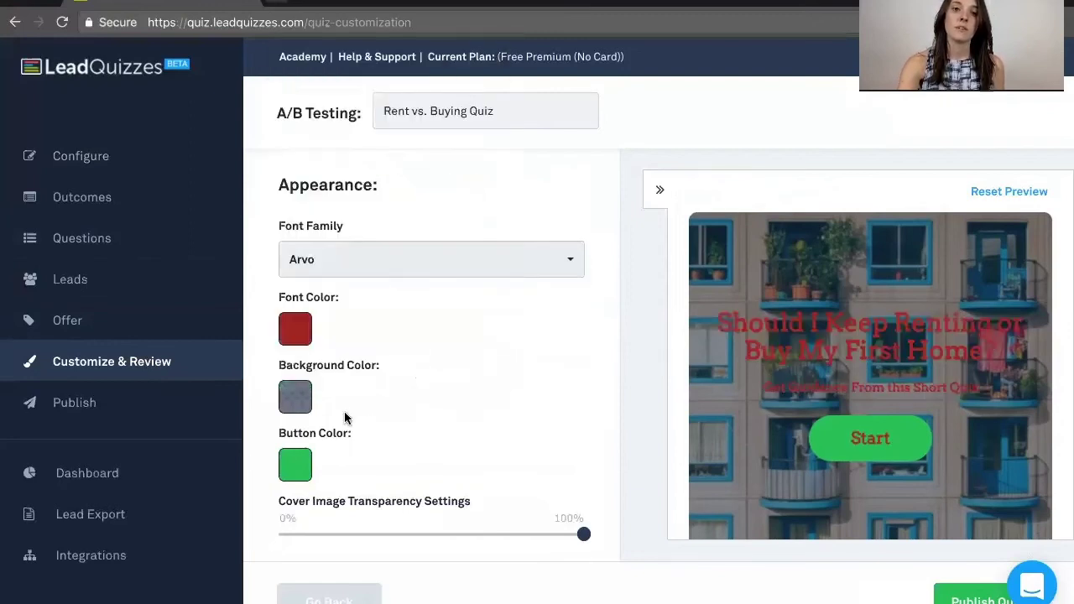
Step: Set the quiz's background color to blue (#2e5fa9) and start the quiz in the preview
left_click(294, 396)
left_click(383, 282)
left_click(383, 269)
left_click(402, 228)
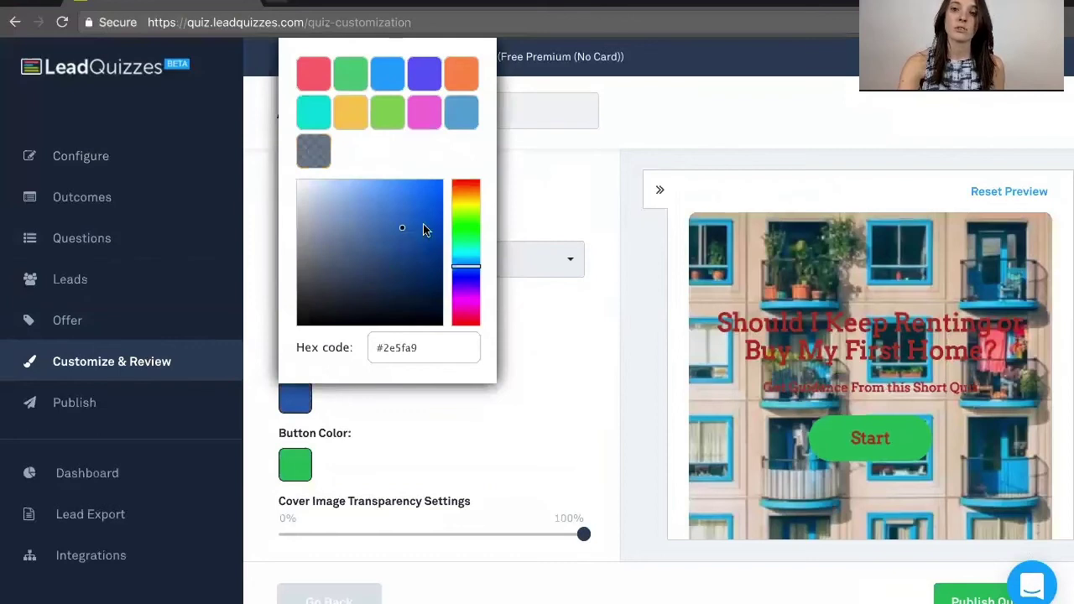
left_click(898, 445)
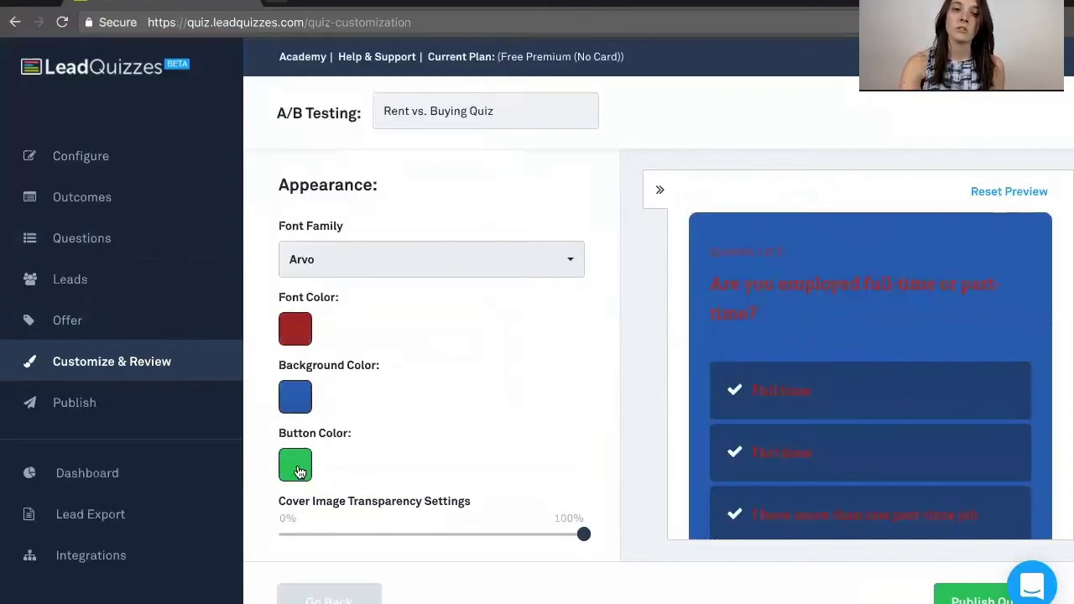
Step: Set the button color to gray-green (#66726a) and answer the employment question in the preview to check the button
left_click(298, 470)
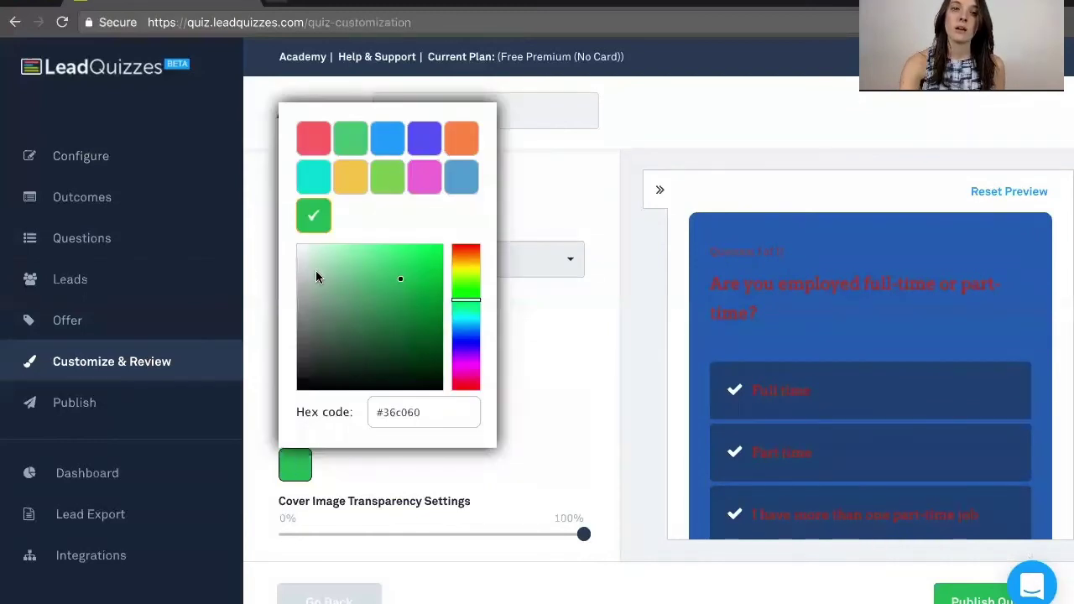
left_click(310, 323)
scroll(929, 291, "down", 3)
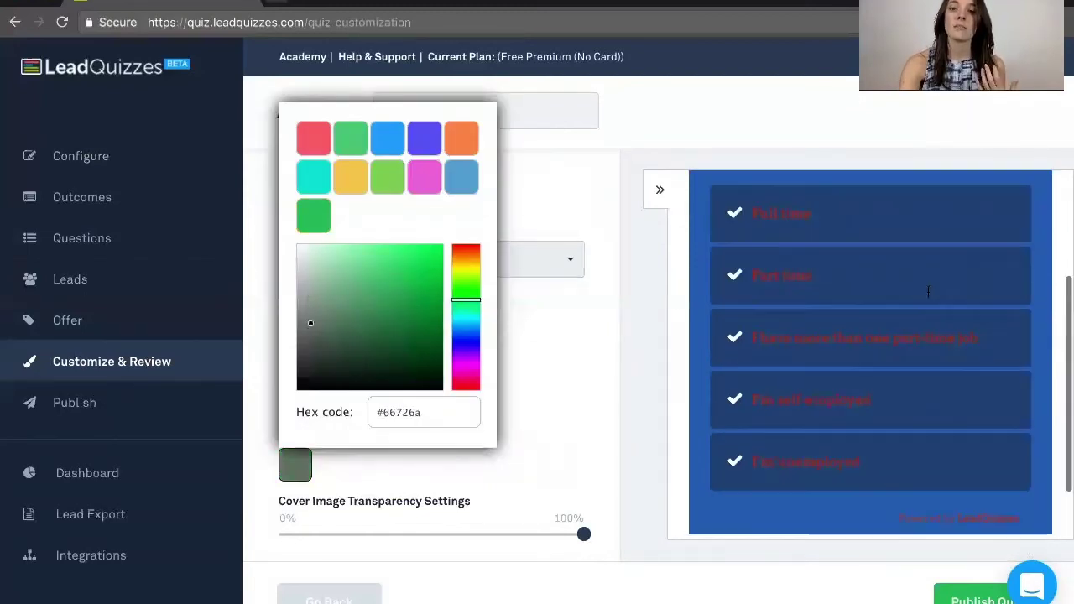
left_click(943, 395)
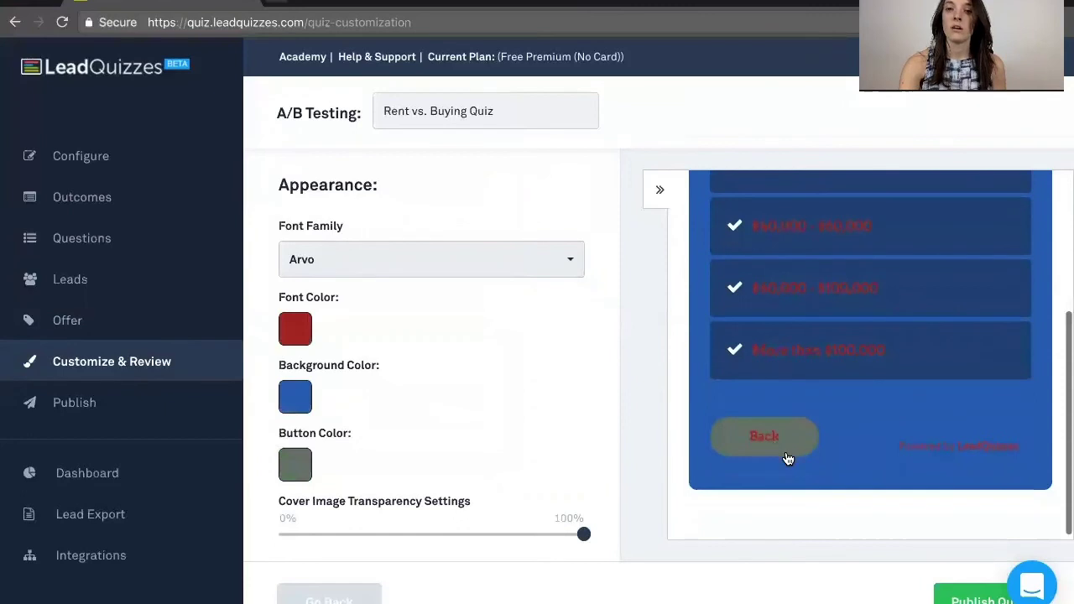
Step: Restore the quiz's default customization and look over the share settings for URL redirect, headline and description
scroll(513, 413, "down", 1)
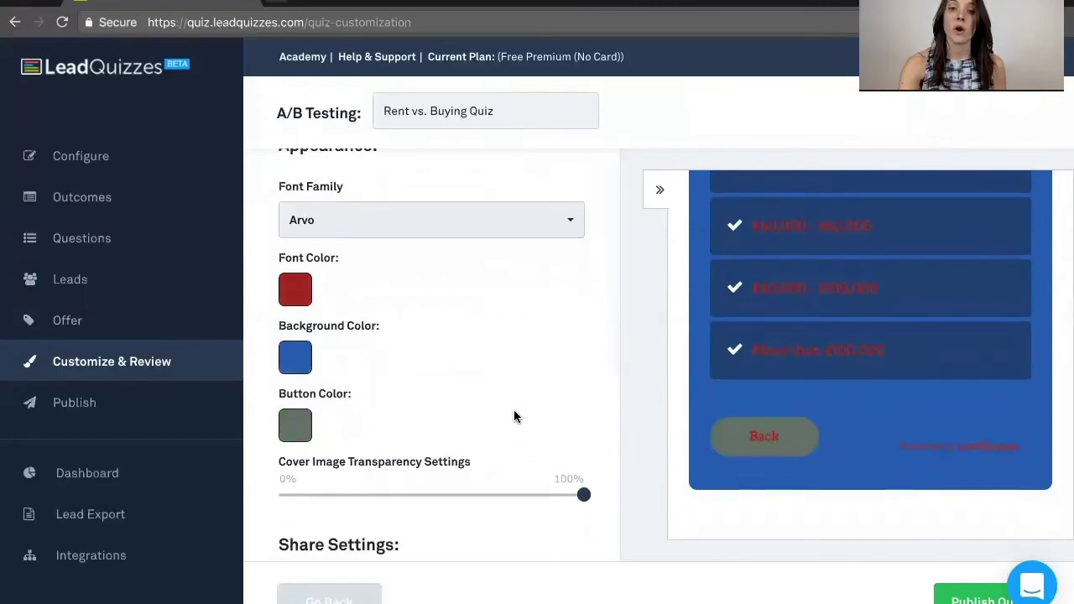
scroll(514, 411, "down", 5)
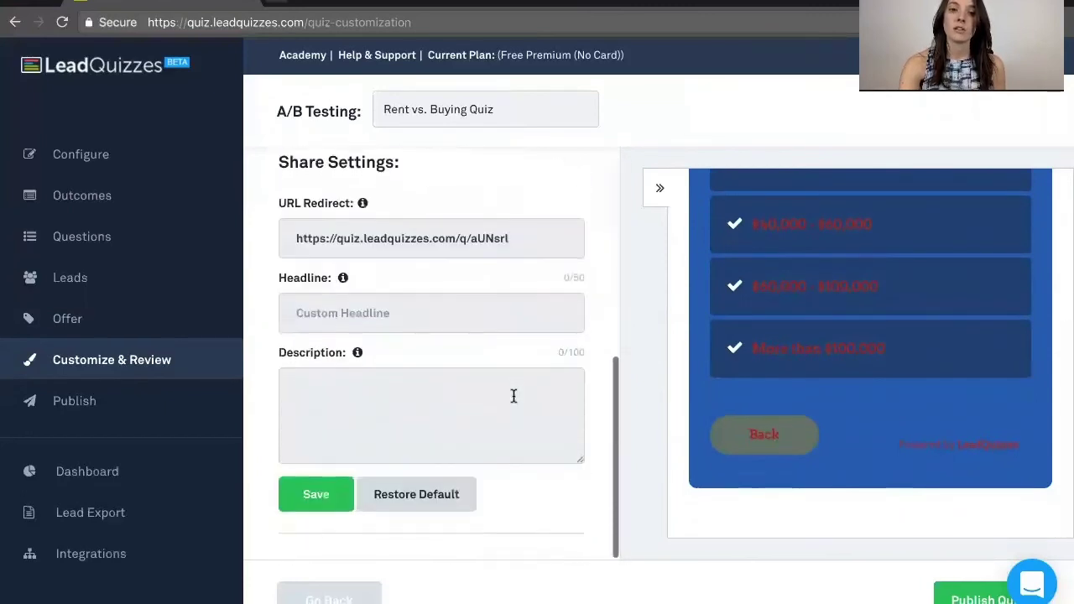
left_click(437, 494)
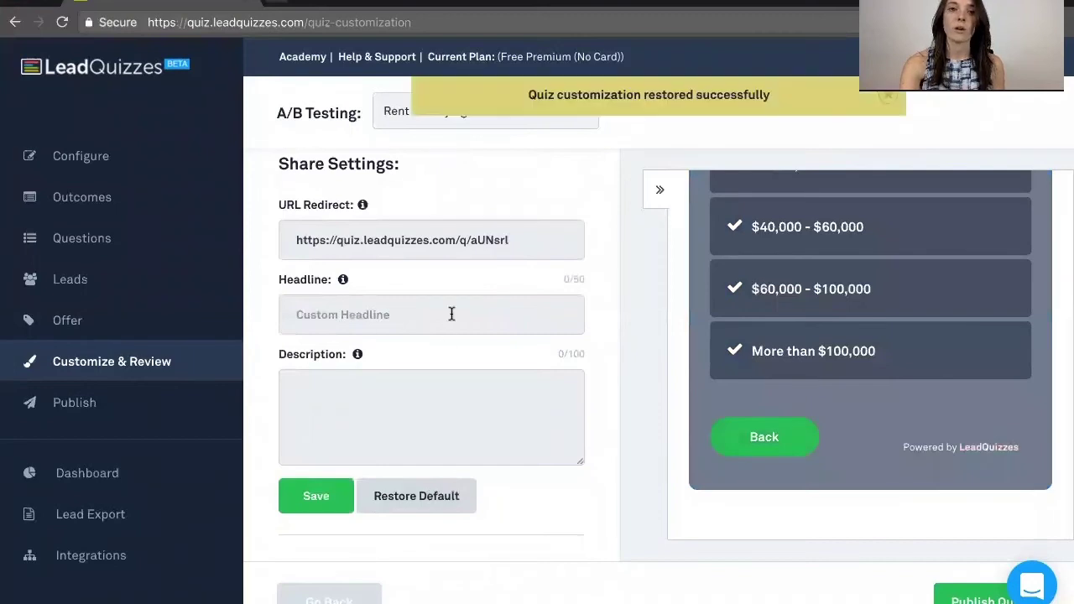
scroll(451, 314, "up", 1)
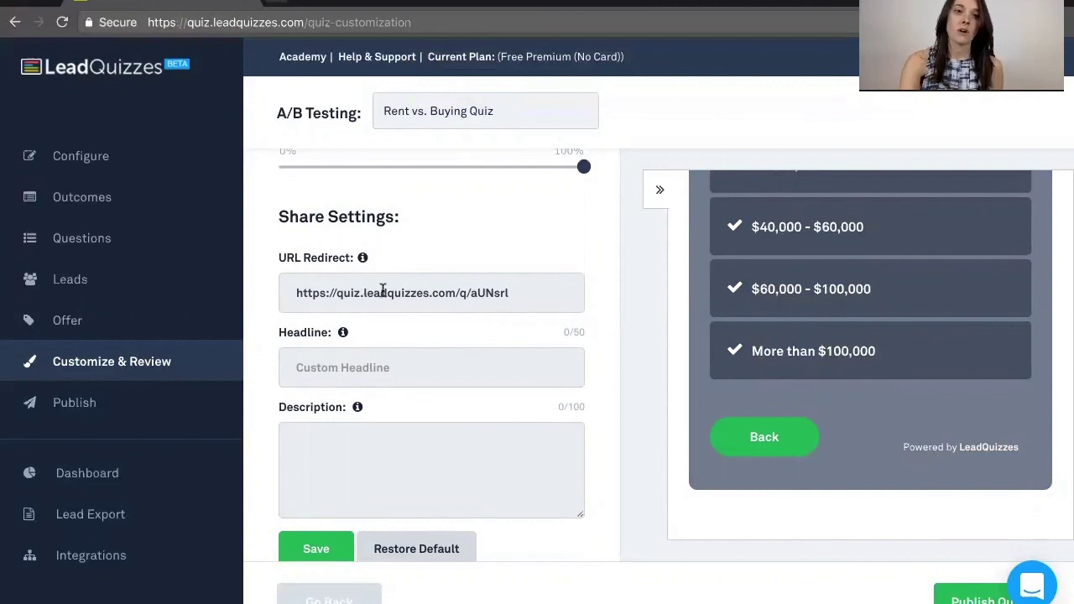
Step: Proceed to the quiz's publishing page, copy the quiz URL and load it in a new browser tab
left_click(974, 600)
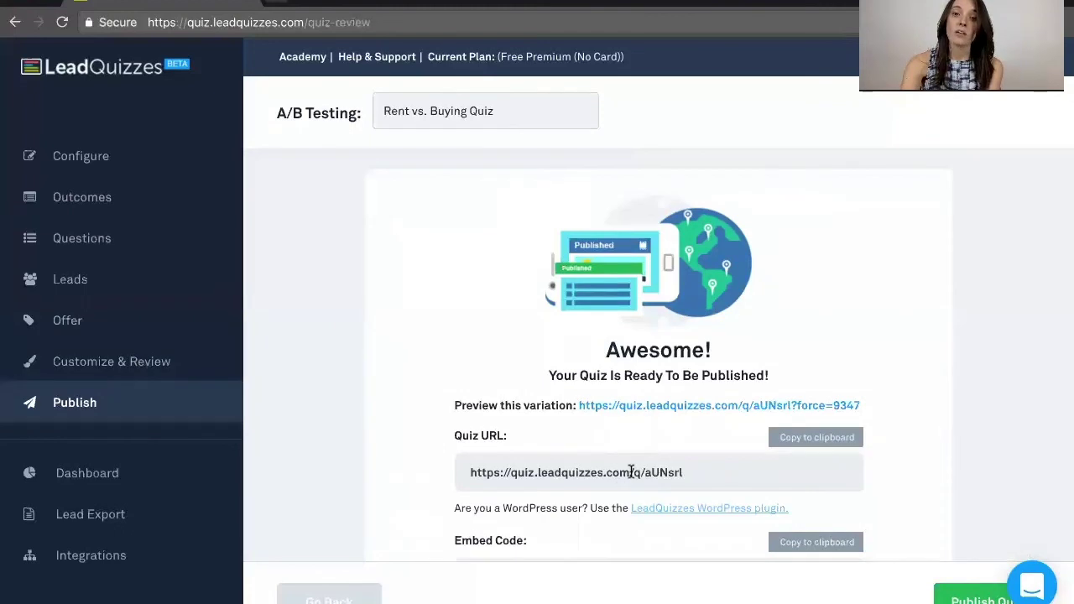
scroll(644, 430, "down", 1)
left_click(646, 428)
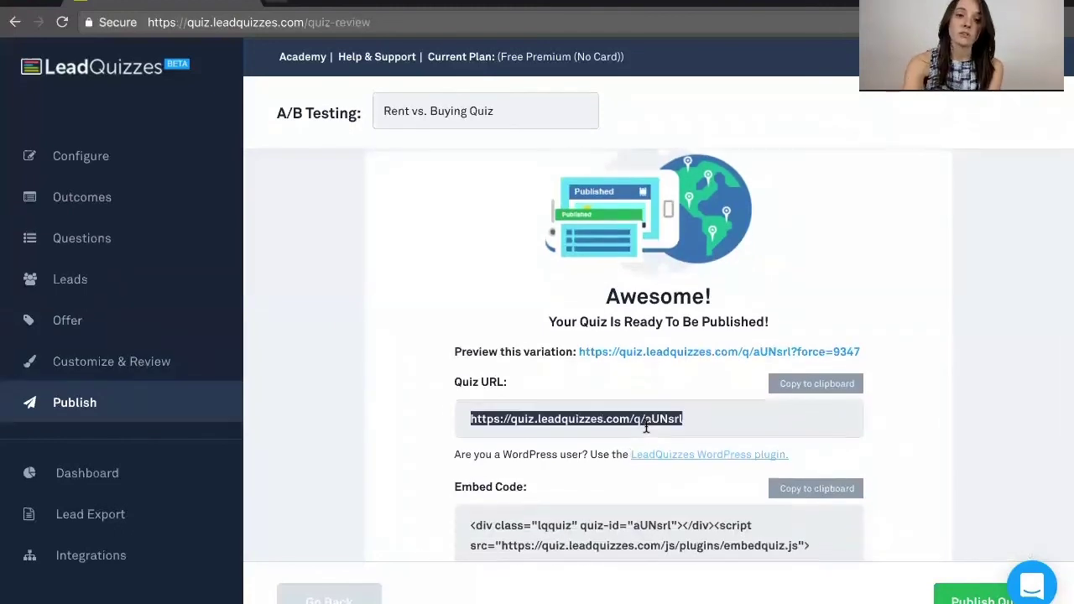
key("ctrl+c")
key("ctrl+shift+n")
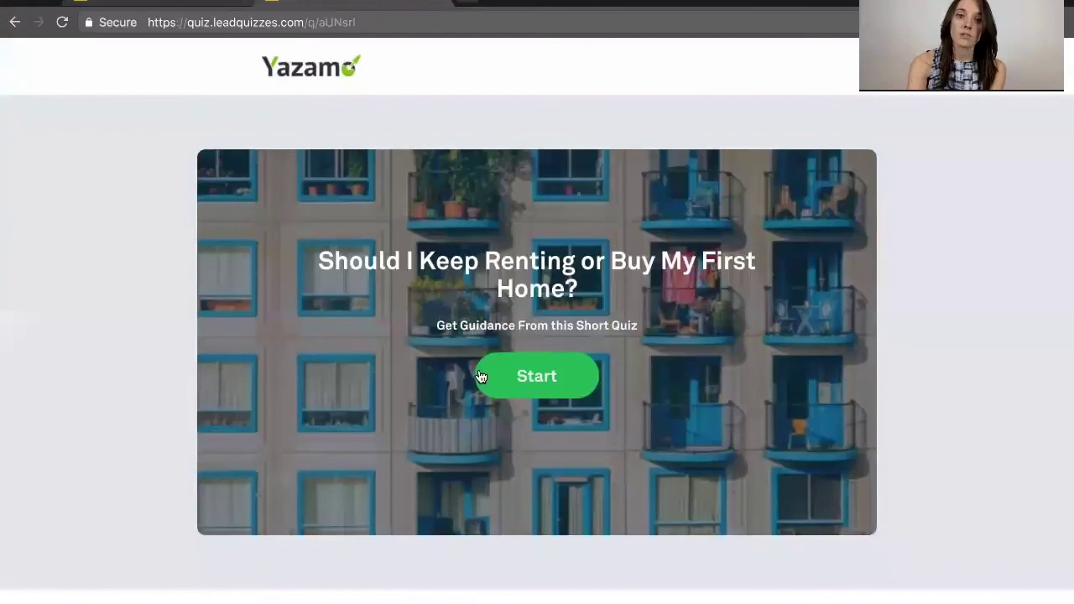
Step: Start the live Rent vs. Buying quiz and answer all 11 questions to reach the lead capture form
left_click(514, 376)
left_click(509, 341)
left_click(508, 342)
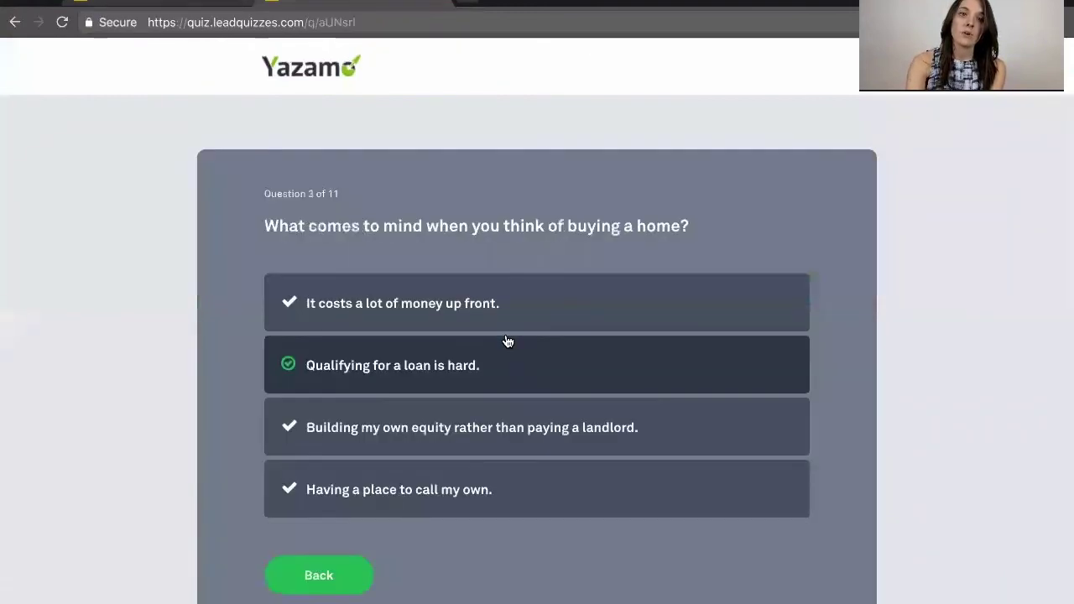
left_click(509, 342)
left_click(509, 341)
left_click(508, 342)
left_click(507, 342)
left_click(508, 342)
left_click(508, 342)
left_click(508, 341)
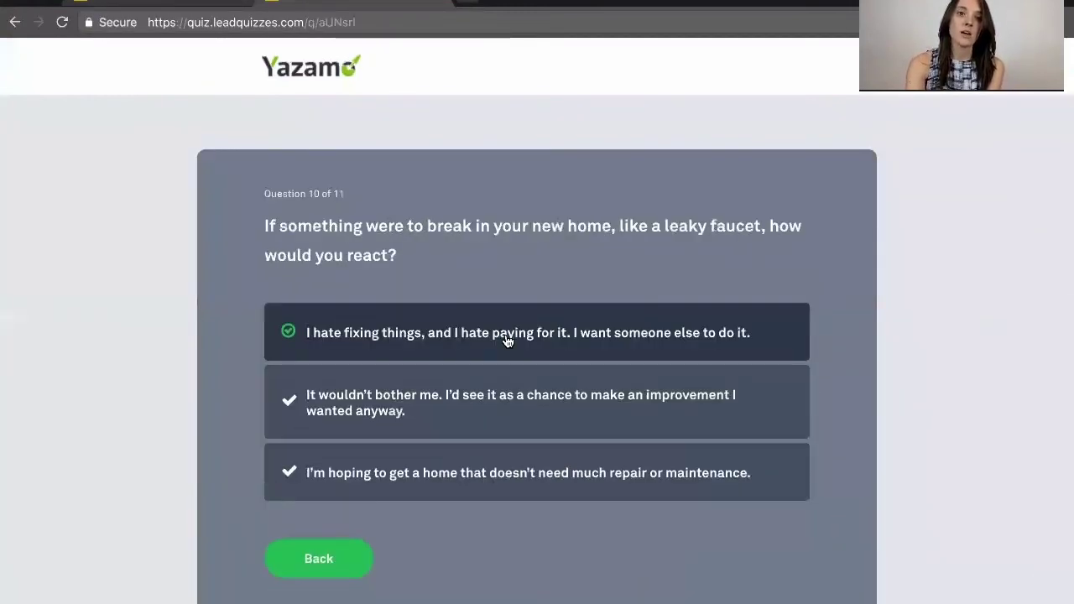
left_click(508, 342)
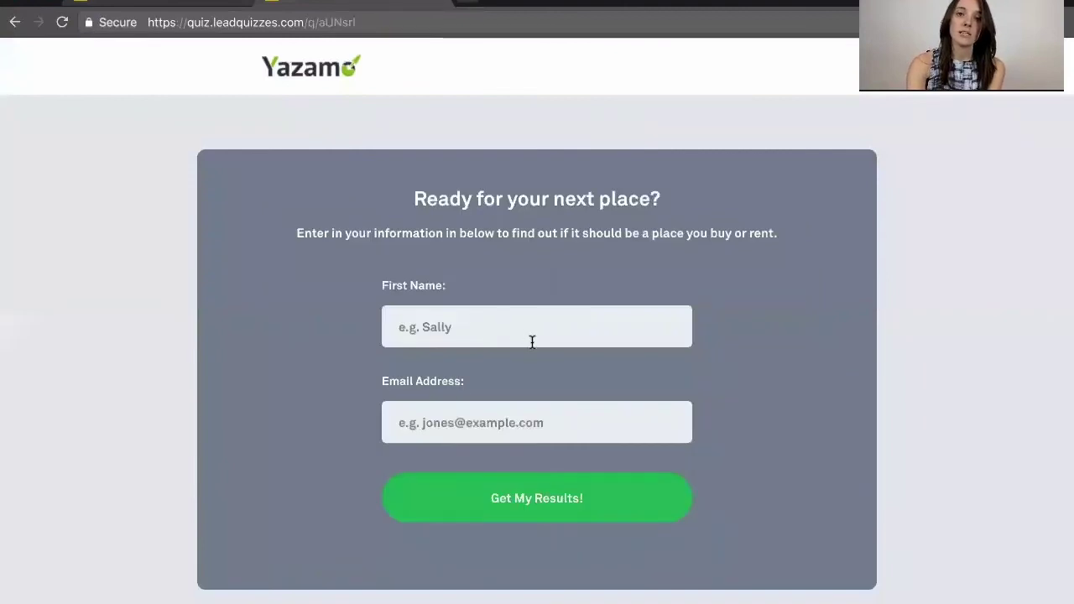
Step: Submit the lead capture form with a first name and email address, and look through the quiz outcome page
left_click(527, 331)
type("lindsey")
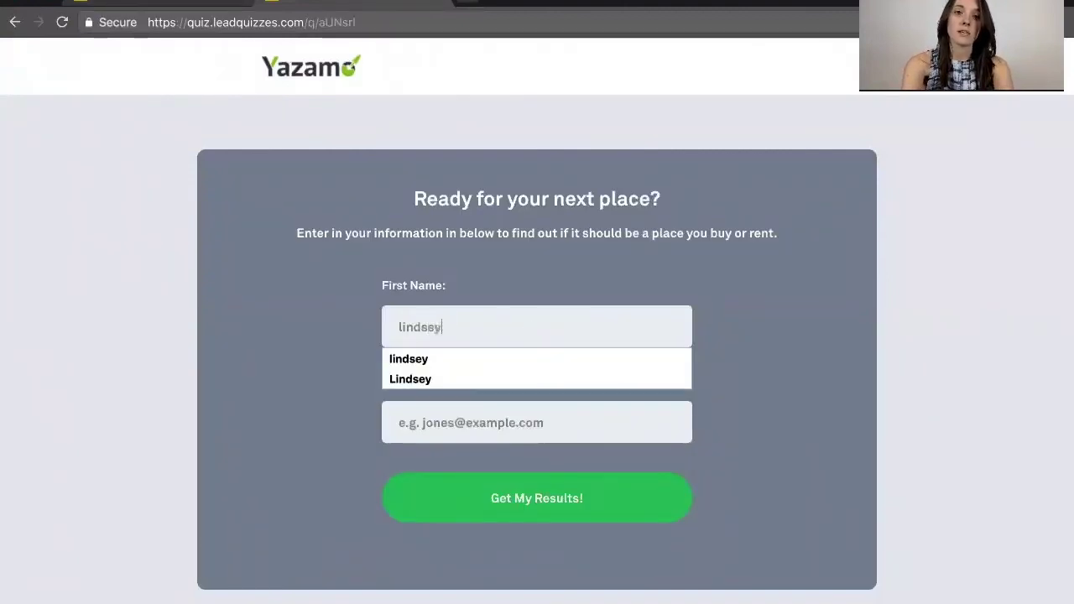
key("Tab")
type("lindse")
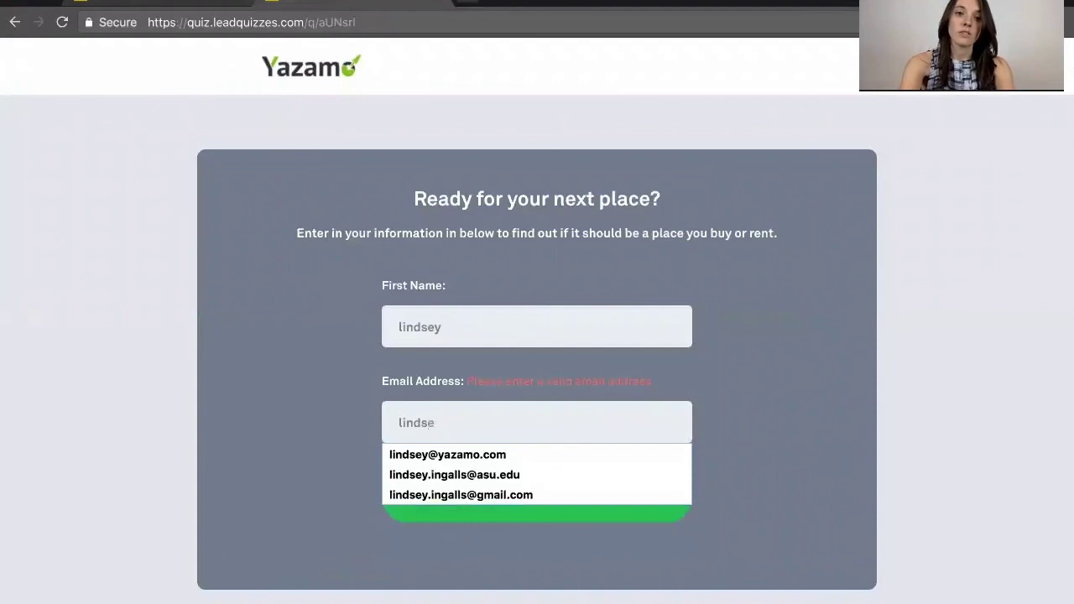
left_click(469, 455)
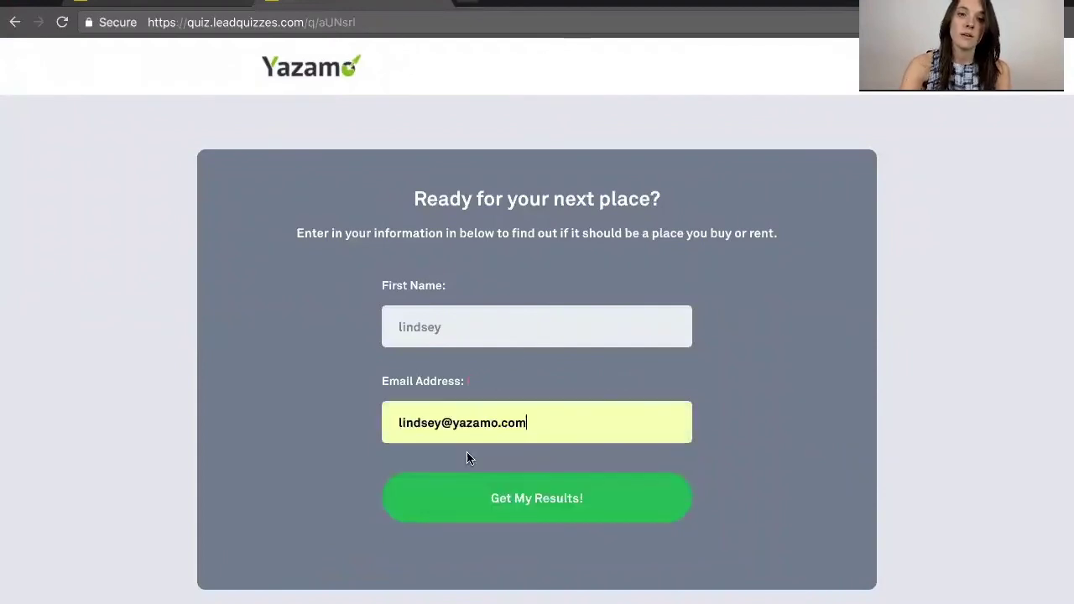
left_click(486, 498)
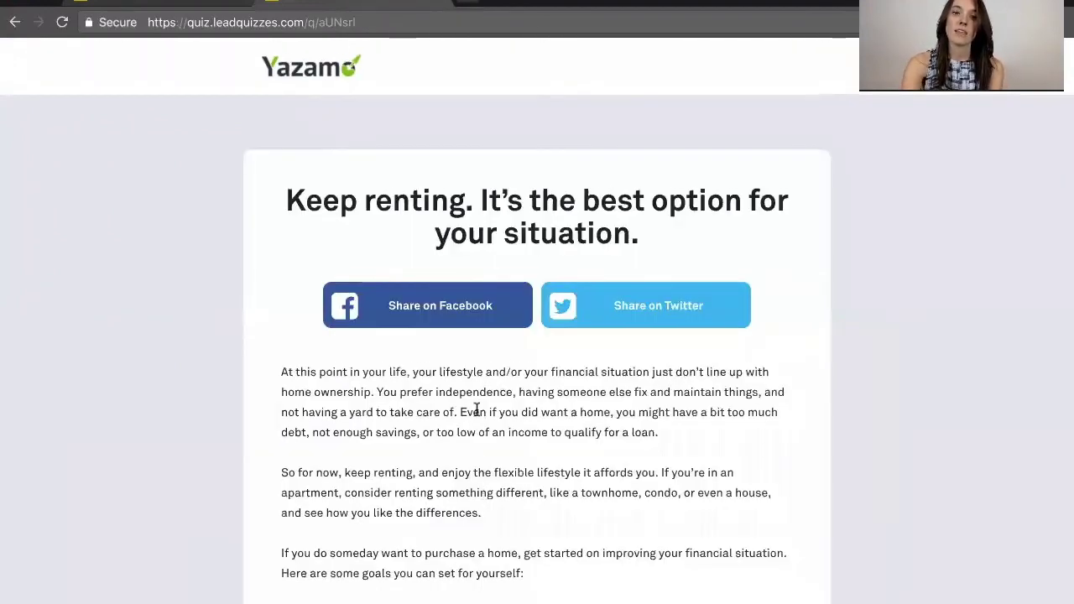
scroll(477, 412, "down", 5)
scroll(476, 409, "up", 5)
scroll(475, 409, "down", 1)
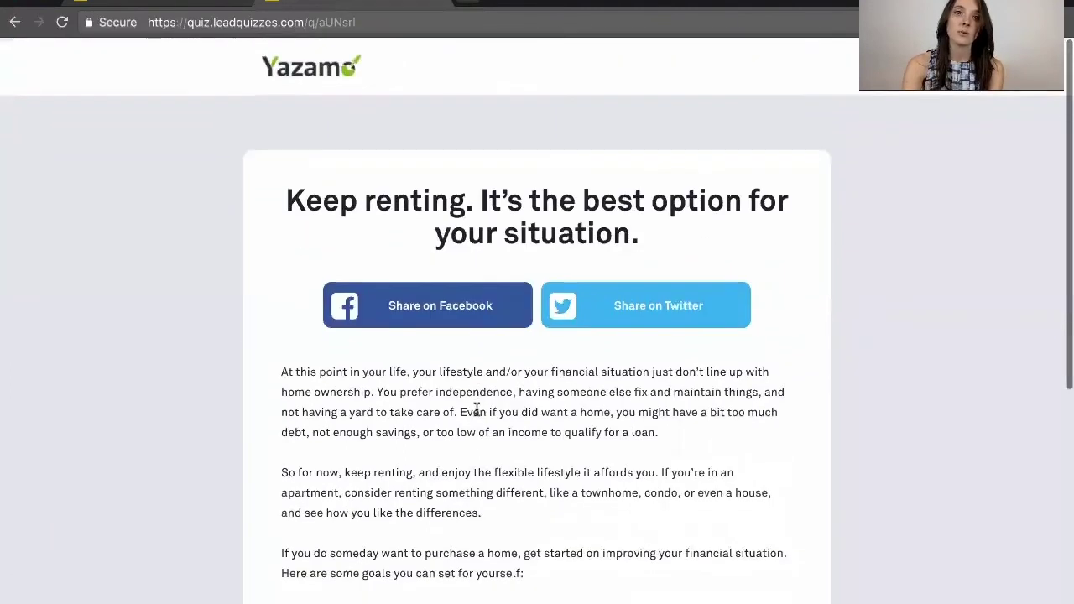
Step: Return to the quiz builder's publishing page and publish the Rent vs. Buying Quiz
left_click(160, 7)
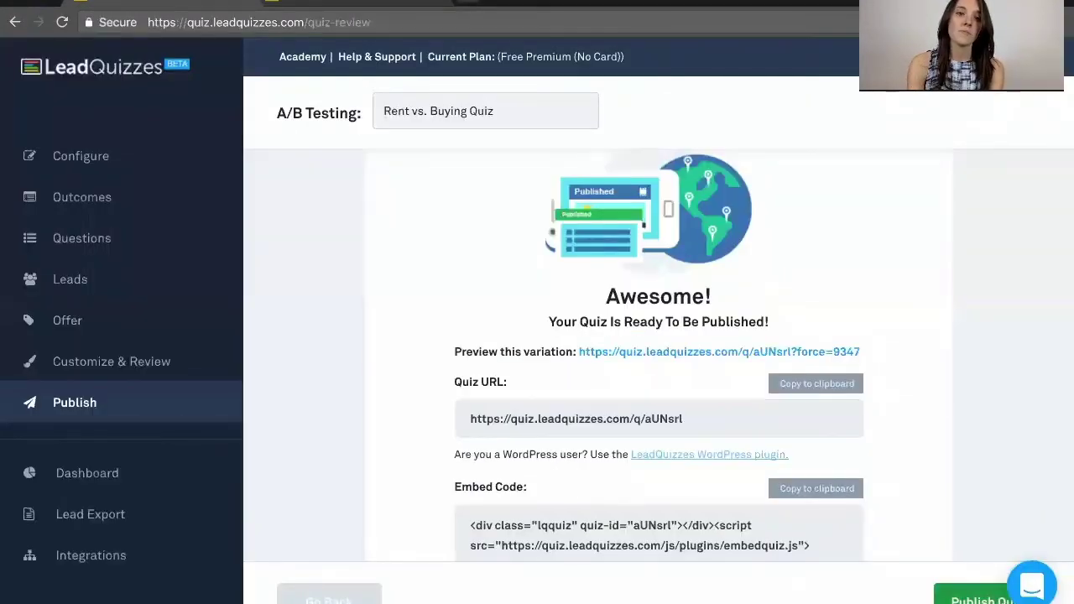
left_click(975, 599)
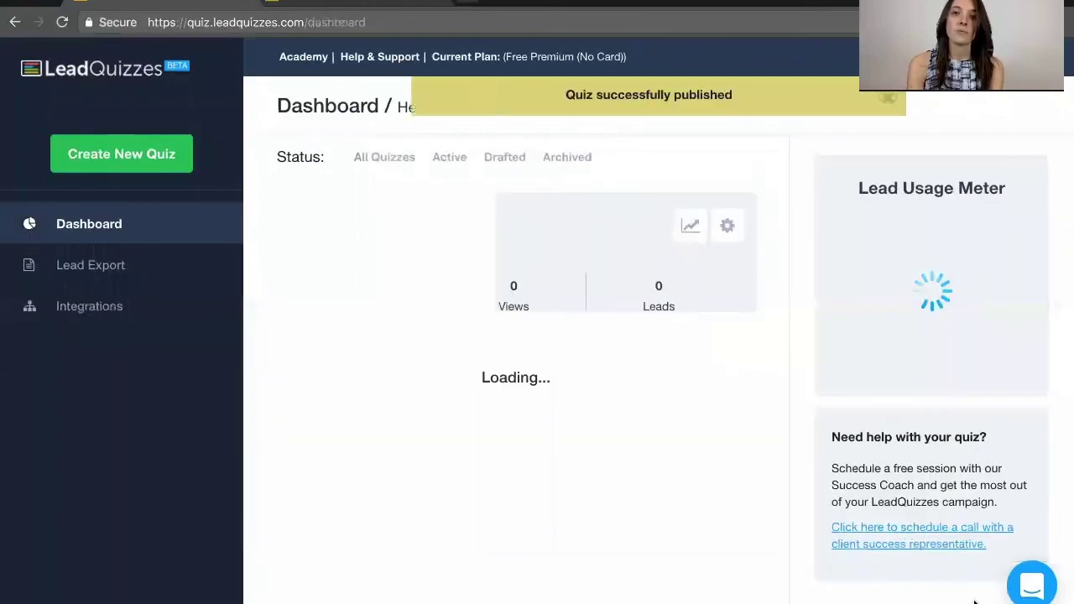